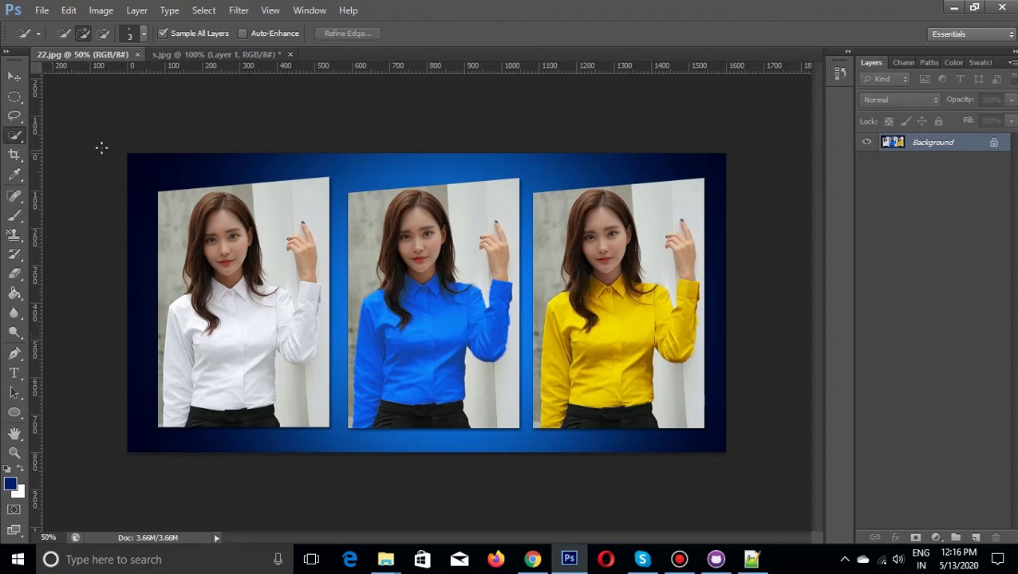
# - Switch to the s.jpg portrait and show the alternative selection tools
pyautogui.click(189, 56)
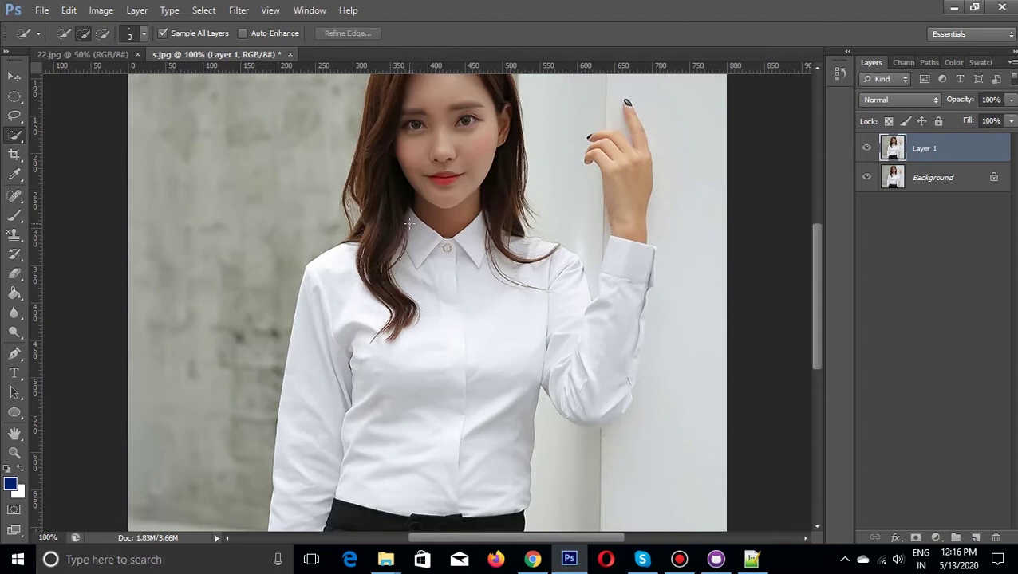
pyautogui.rightClick(24, 144)
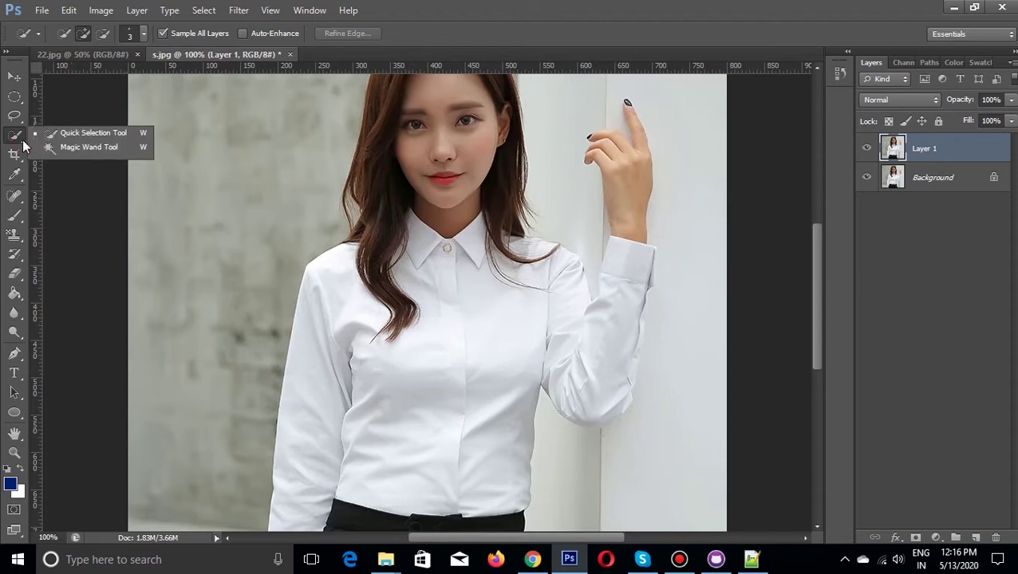
# - Quick-select the shirt's body and left sleeve, including the left cuff
pyautogui.click(64, 135)
pyautogui.scroll(-1, 413, 242)
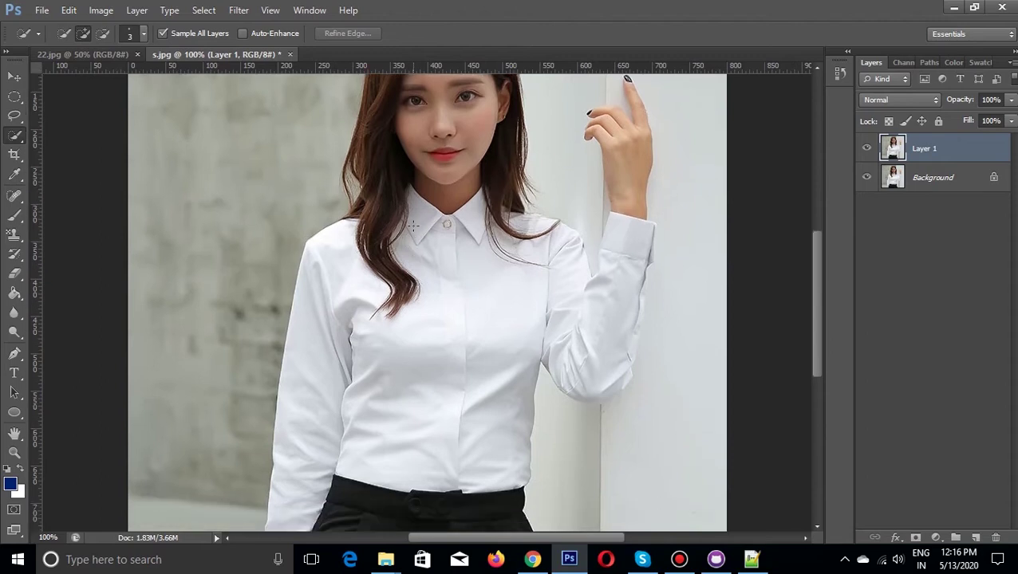
pyautogui.moveTo(410, 197); pyautogui.dragTo(468, 371)
pyautogui.moveTo(372, 319); pyautogui.dragTo(327, 487)
pyautogui.scroll(-3, 331, 359)
pyautogui.moveTo(291, 437); pyautogui.dragTo(281, 480)
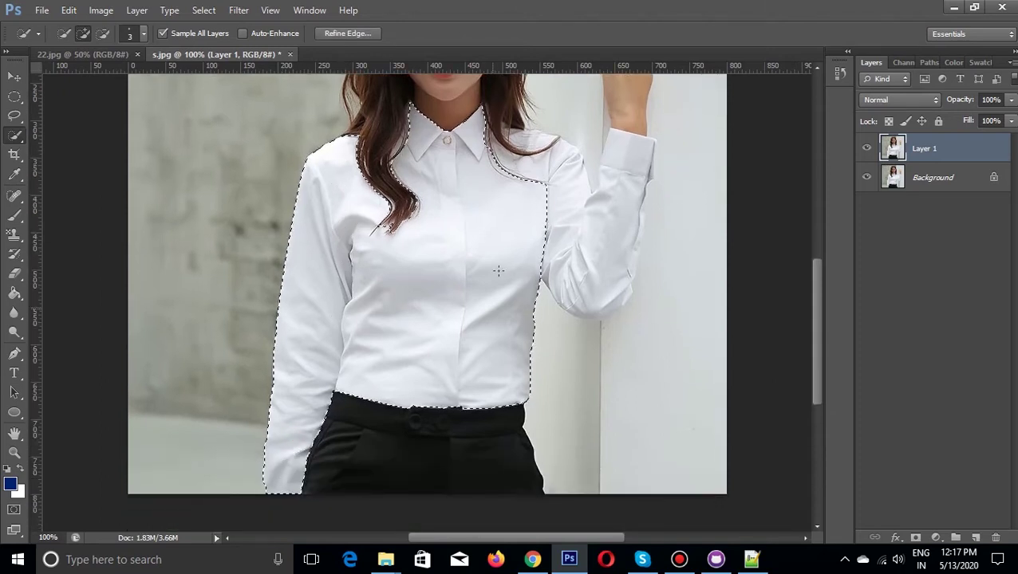
pyautogui.scroll(1, 497, 266)
pyautogui.scroll(1, 516, 250)
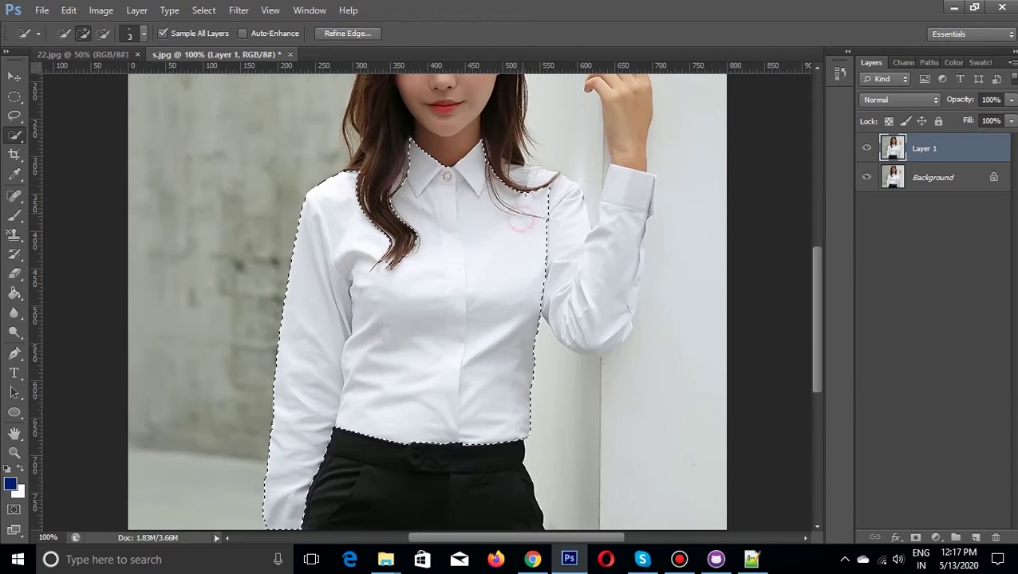
# - Add the right shoulder, right sleeve and right cuff to the shirt selection
pyautogui.click(530, 174)
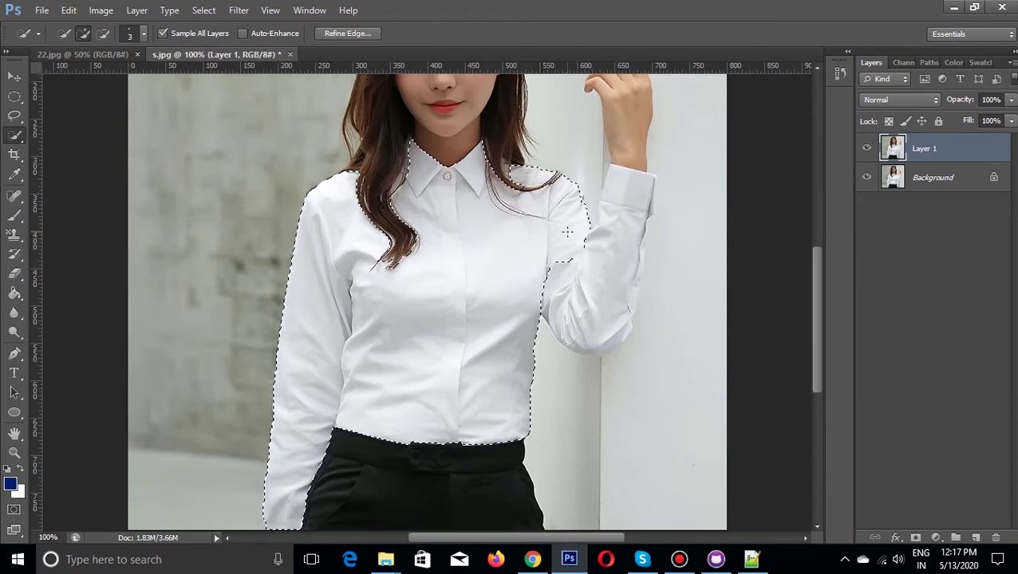
pyautogui.moveTo(558, 223); pyautogui.dragTo(589, 327)
pyautogui.click(590, 331)
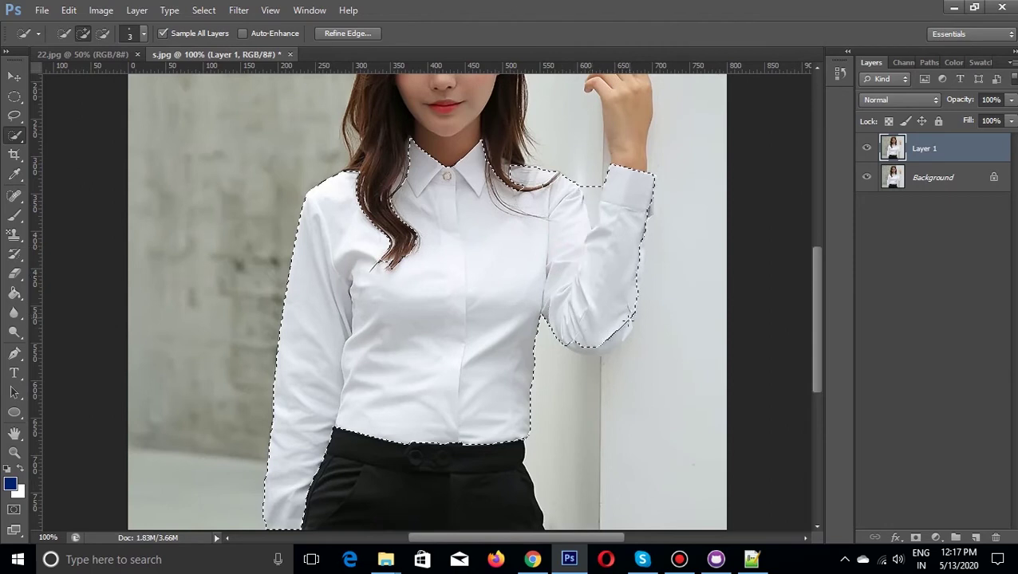
pyautogui.moveTo(619, 334); pyautogui.dragTo(612, 339)
pyautogui.click(612, 338)
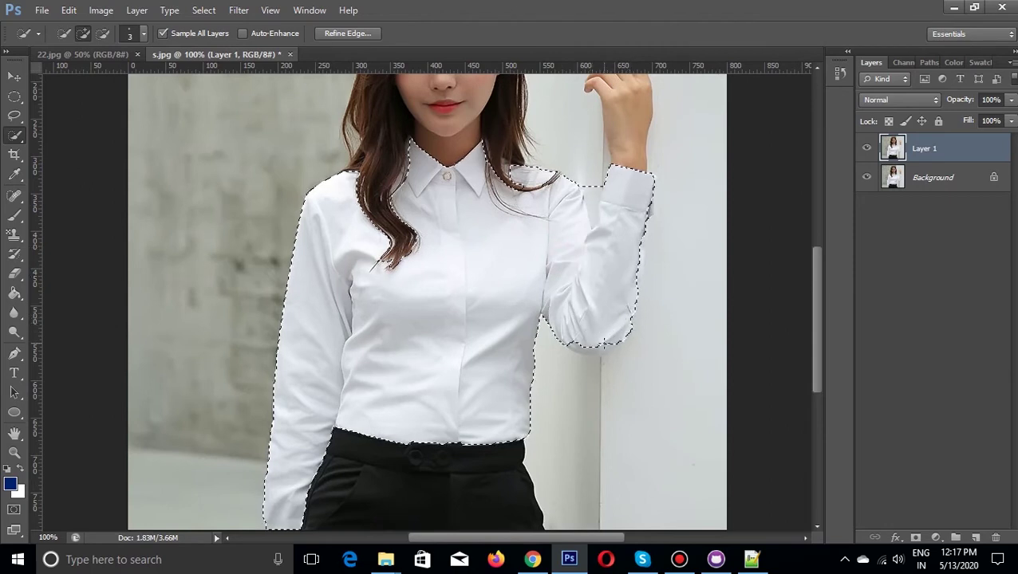
pyautogui.moveTo(582, 351); pyautogui.dragTo(600, 352)
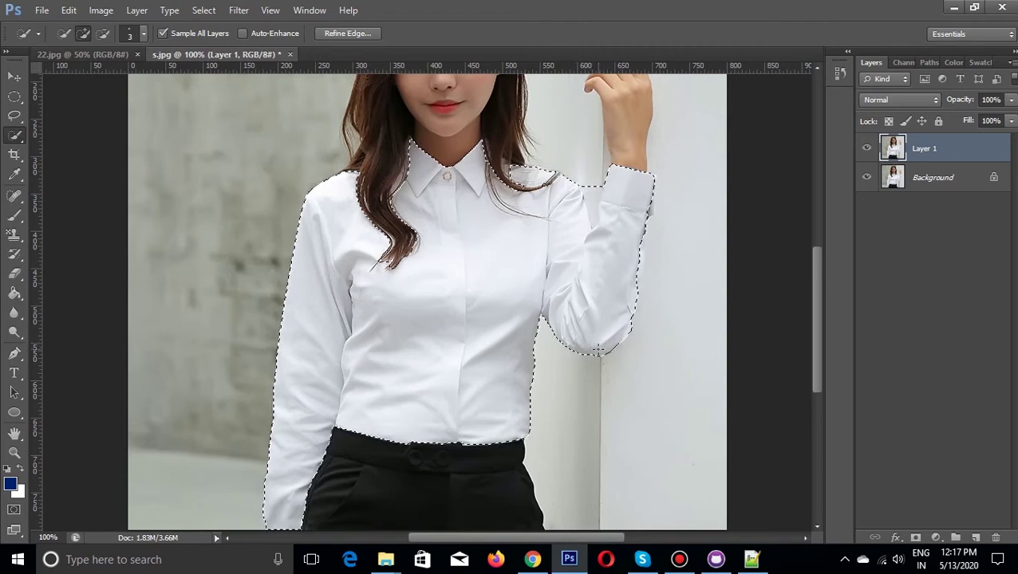
# - Zoom to 200% and subtract the wall between the raised arm and body
pyautogui.hotkey('ctrl', '+')
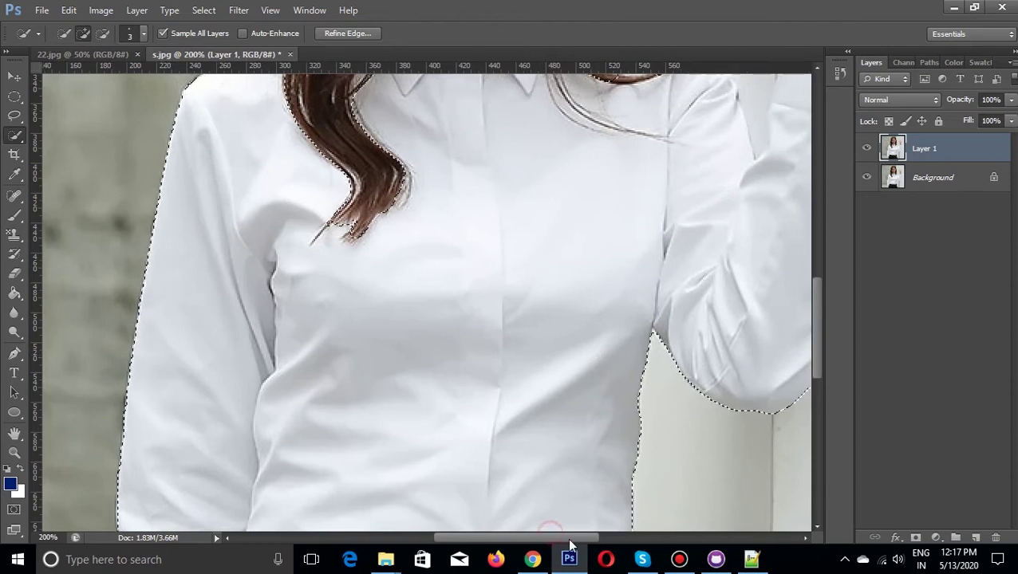
pyautogui.moveTo(550, 539); pyautogui.dragTo(600, 542)
pyautogui.scroll(2, 629, 198)
pyautogui.scroll(2, 538, 167)
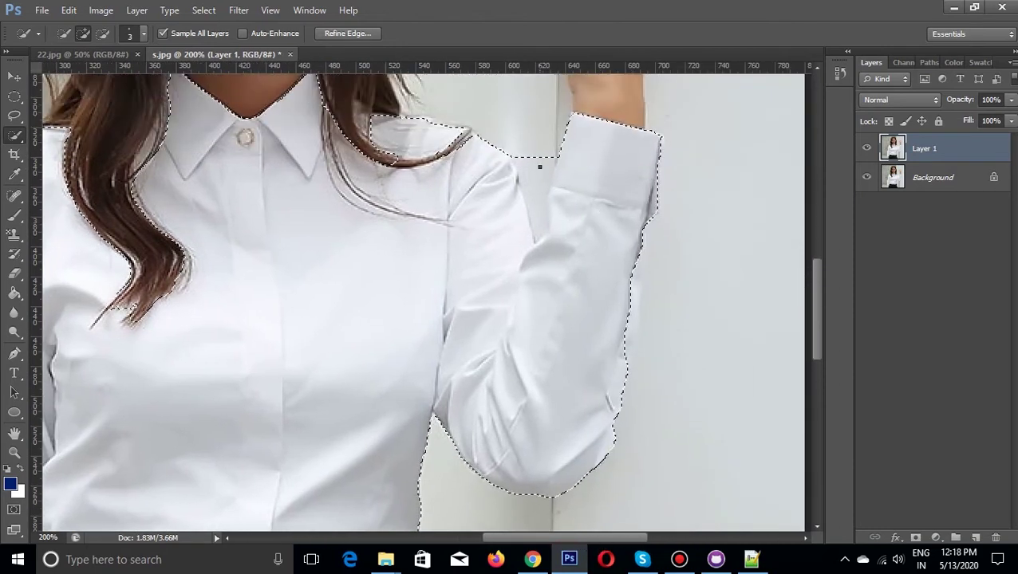
pyautogui.keyDown('alt'); pyautogui.click(538, 166); pyautogui.keyUp('alt')
pyautogui.moveTo(536, 209); pyautogui.dragTo(538, 170)
pyautogui.press('alt')
pyautogui.keyDown('alt'); pyautogui.click(517, 156); pyautogui.keyUp('alt')
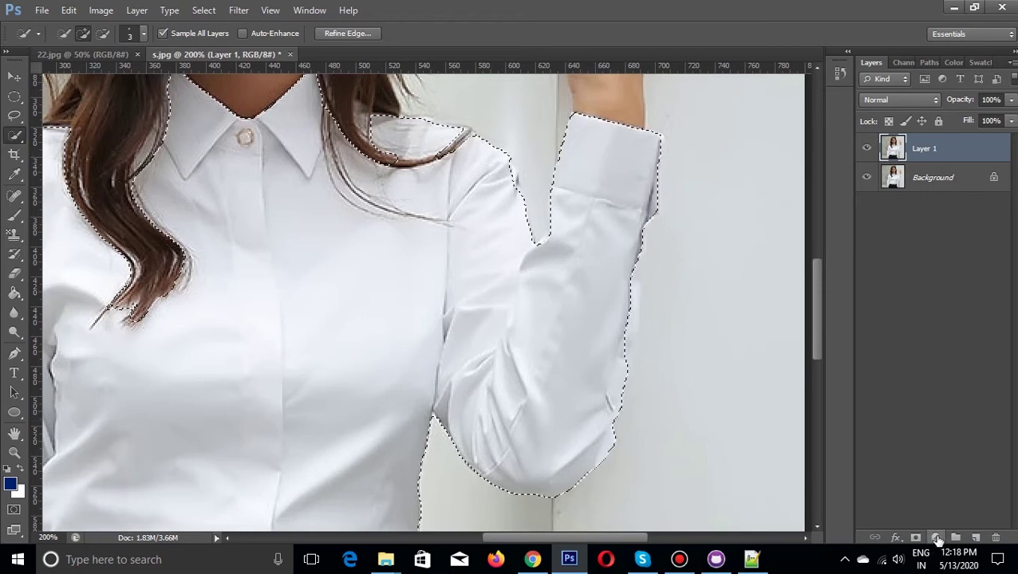
pyautogui.click(936, 539)
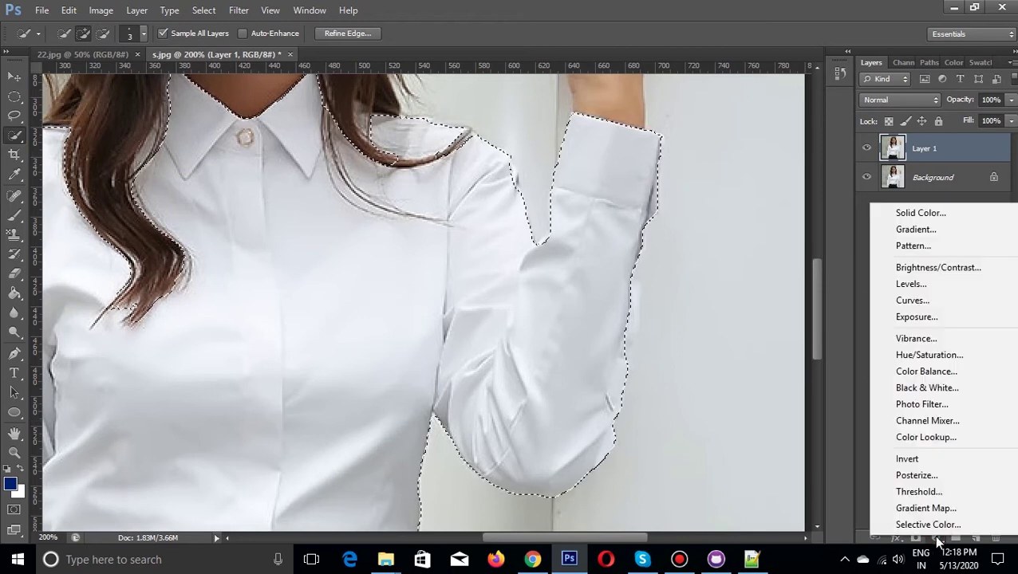
# - Fill the shirt selection with a Solid Color layer in blue #305ac0
pyautogui.click(914, 216)
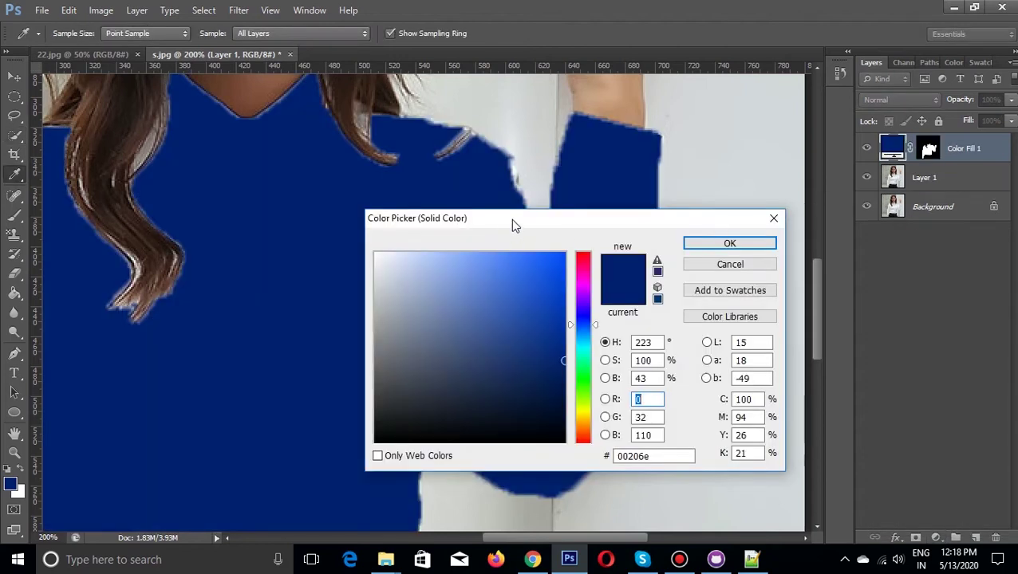
pyautogui.moveTo(513, 230); pyautogui.dragTo(607, 188)
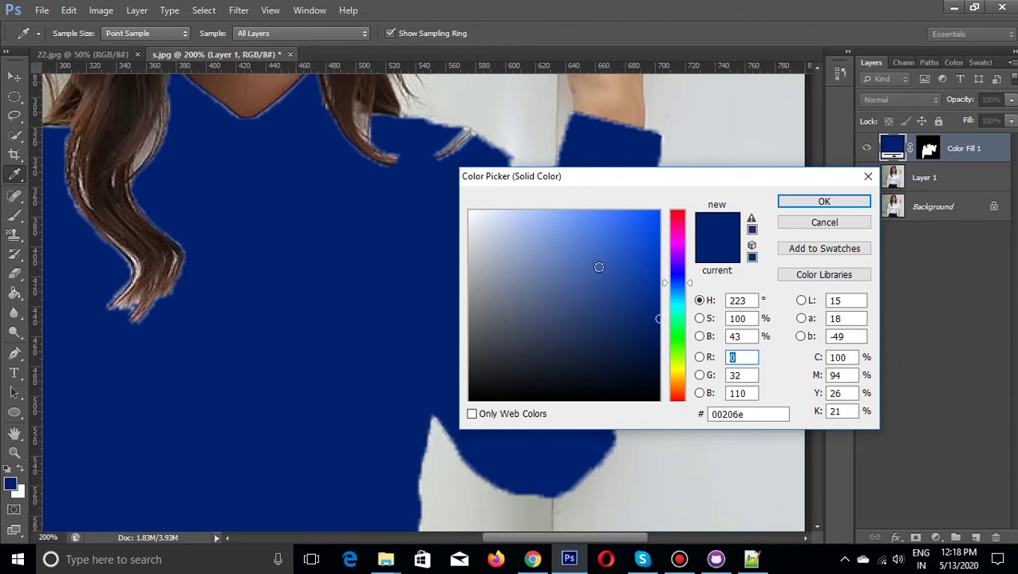
pyautogui.click(619, 263)
pyautogui.moveTo(615, 266); pyautogui.dragTo(612, 257)
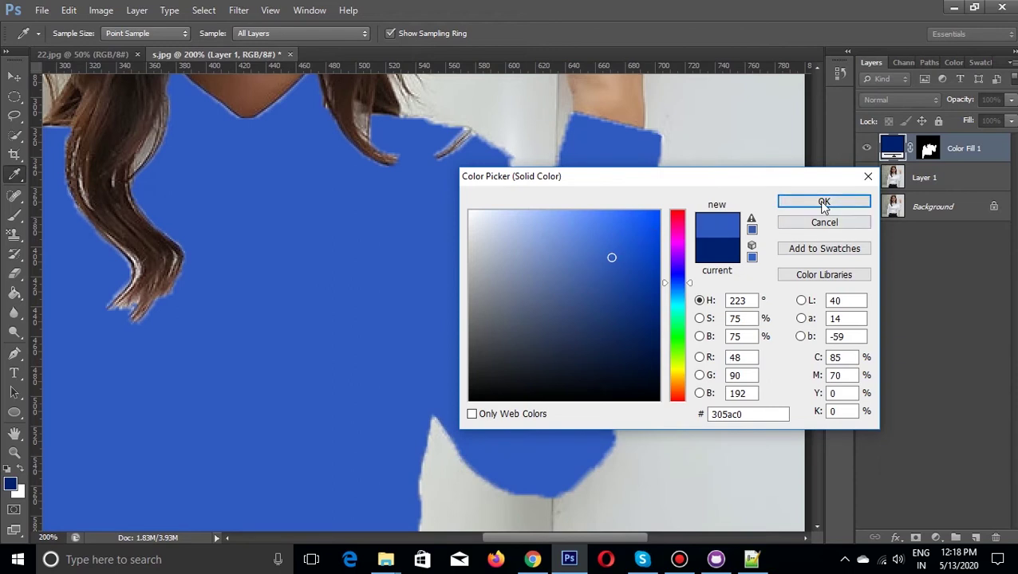
pyautogui.click(824, 203)
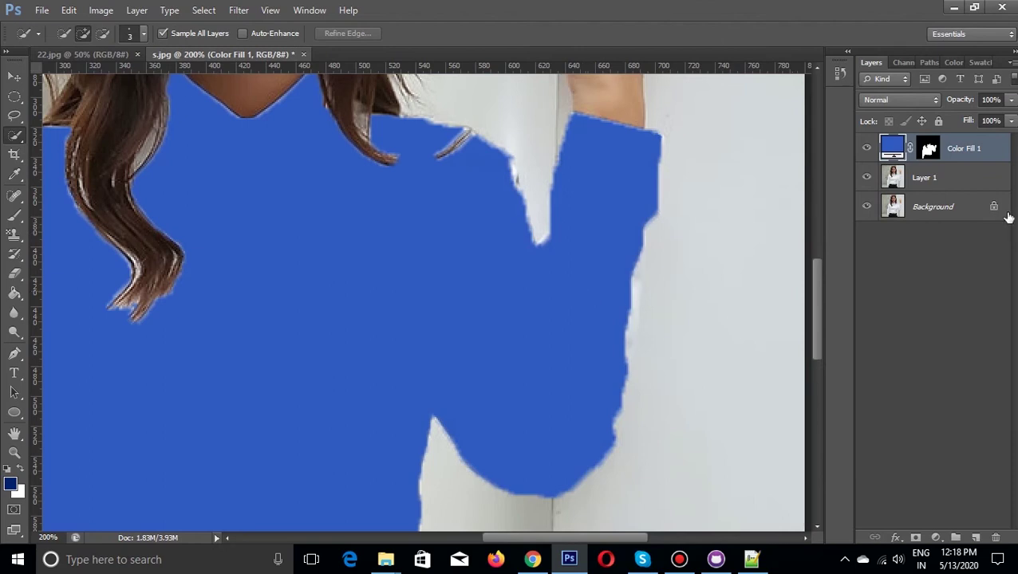
pyautogui.click(897, 104)
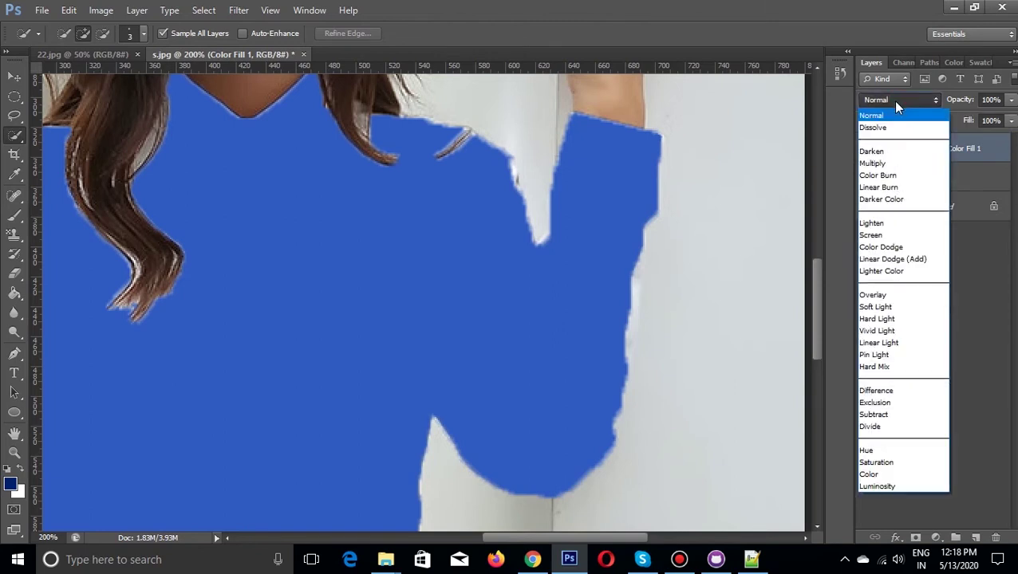
# - Set Color Fill 1 to Multiply and review the shirt at 100% zoom
pyautogui.click(894, 163)
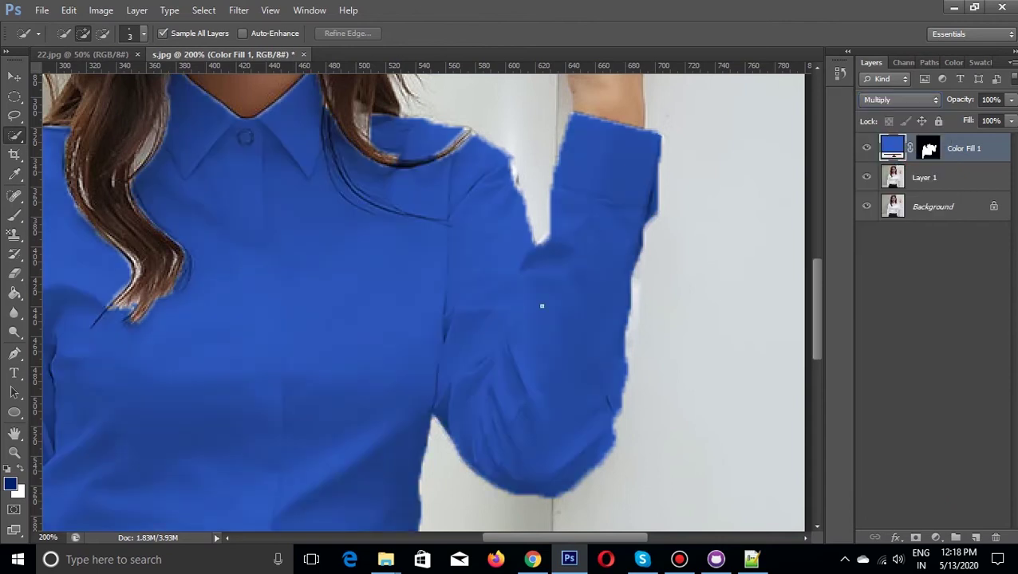
pyautogui.hotkey('ctrl', '-')
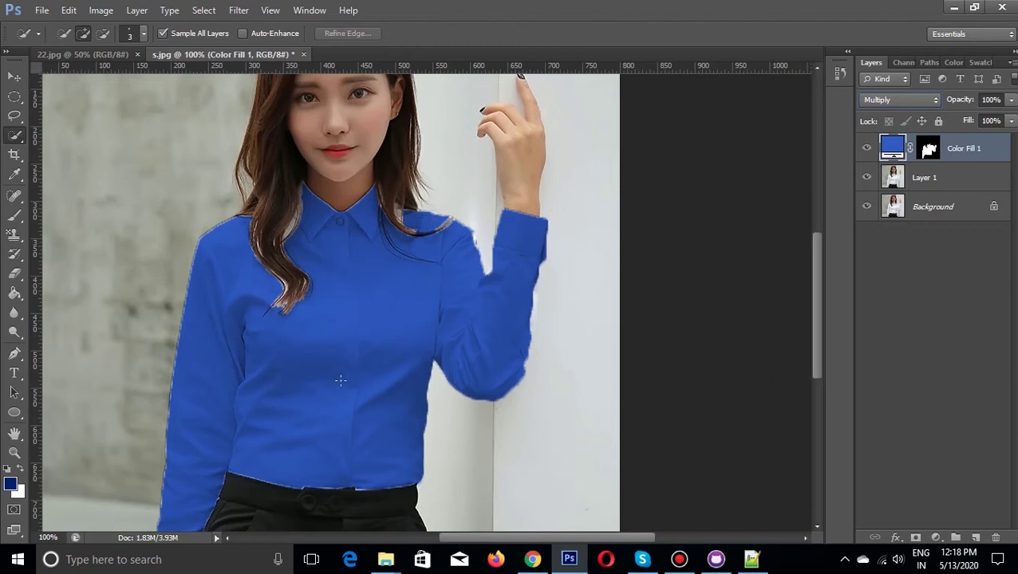
pyautogui.moveTo(814, 289); pyautogui.dragTo(824, 358)
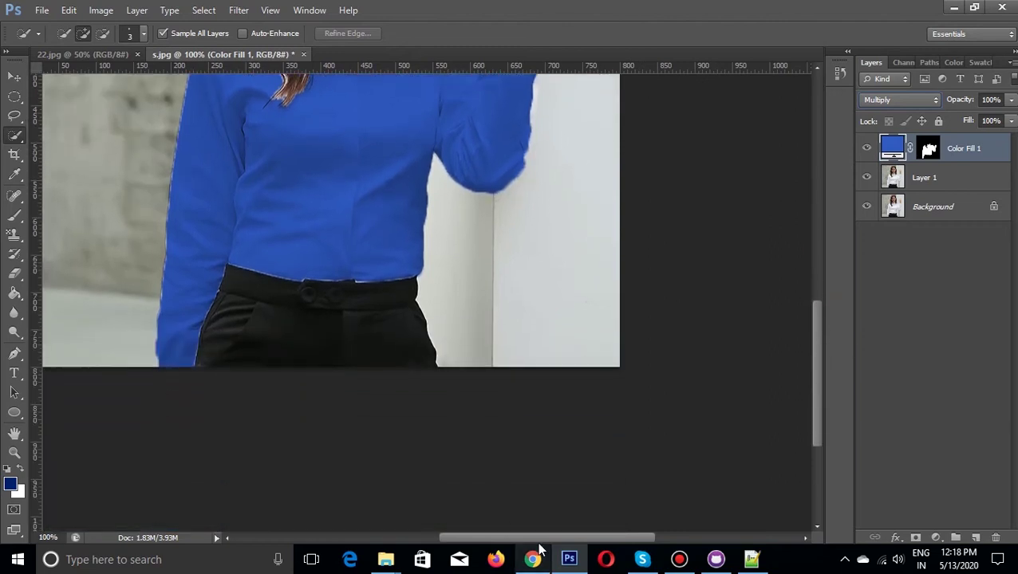
pyautogui.moveTo(527, 538); pyautogui.dragTo(469, 538)
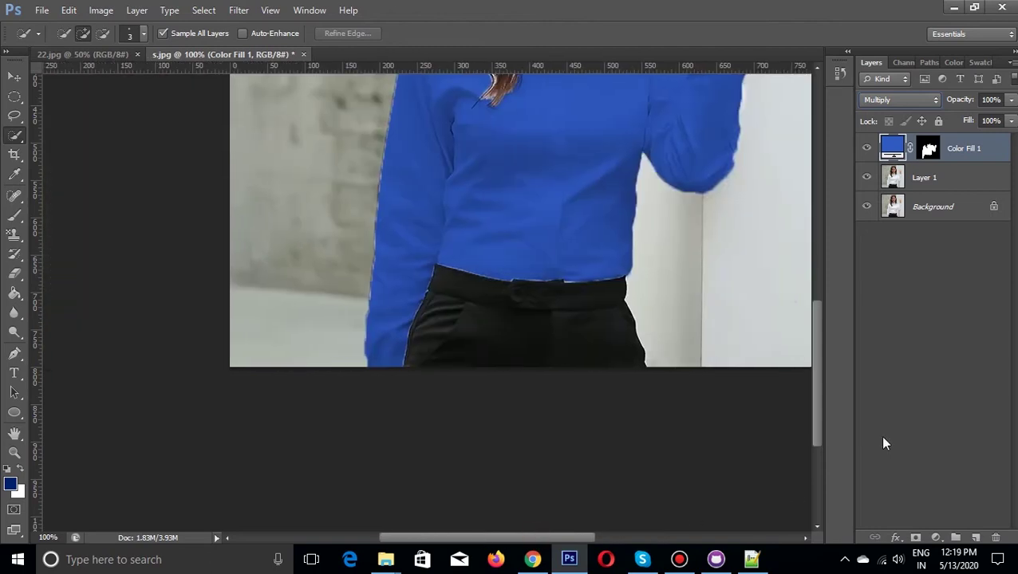
pyautogui.moveTo(821, 432); pyautogui.dragTo(820, 354)
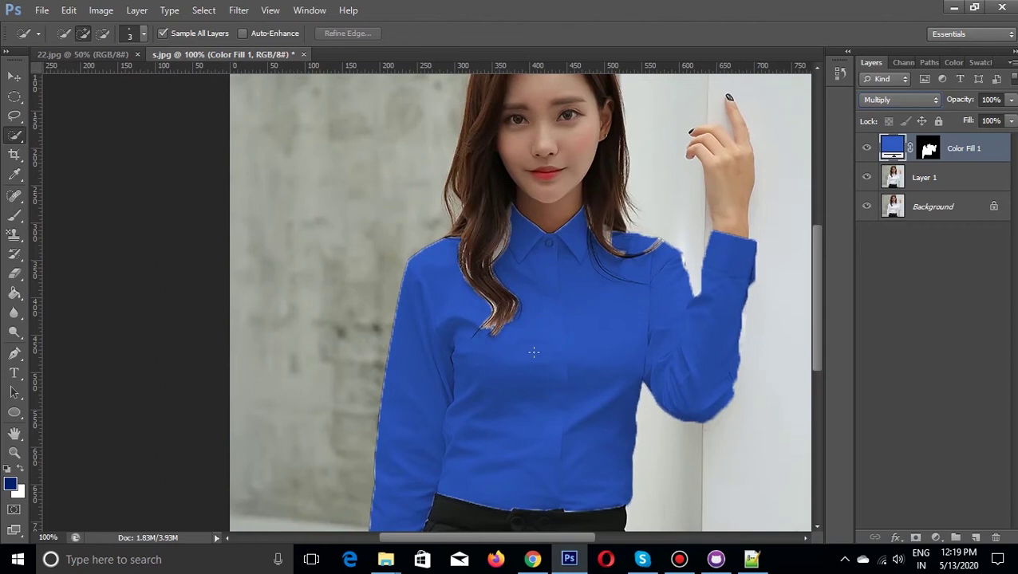
pyautogui.click(937, 540)
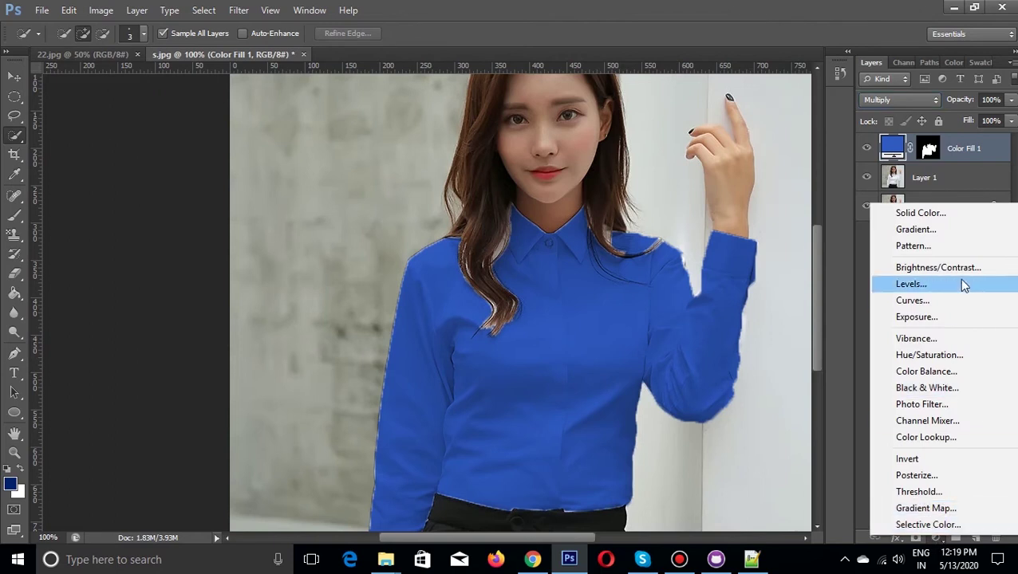
# - Add a Curves 1 adjustment layer and group it with Color Fill 1
pyautogui.click(927, 306)
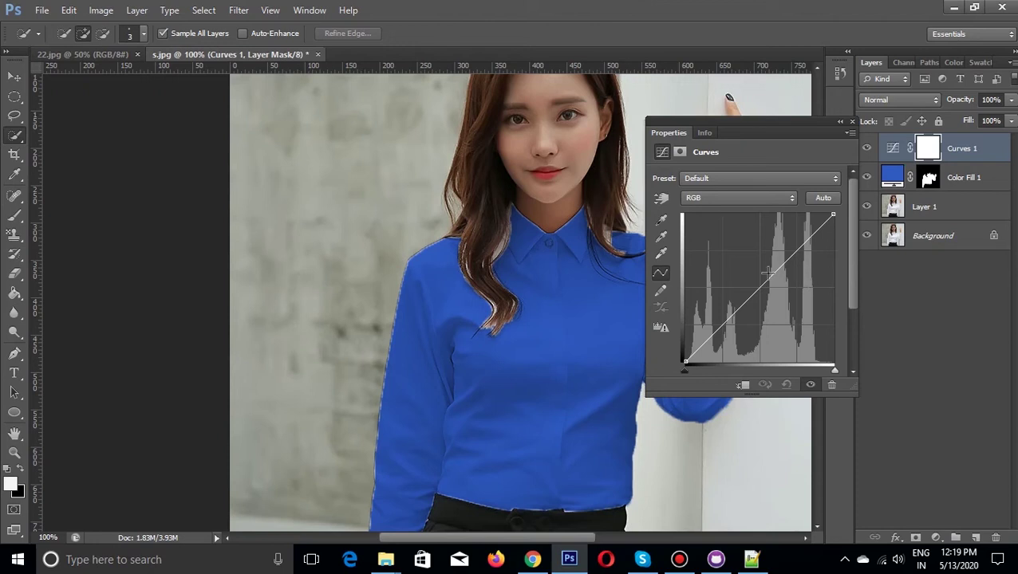
pyautogui.click(851, 122)
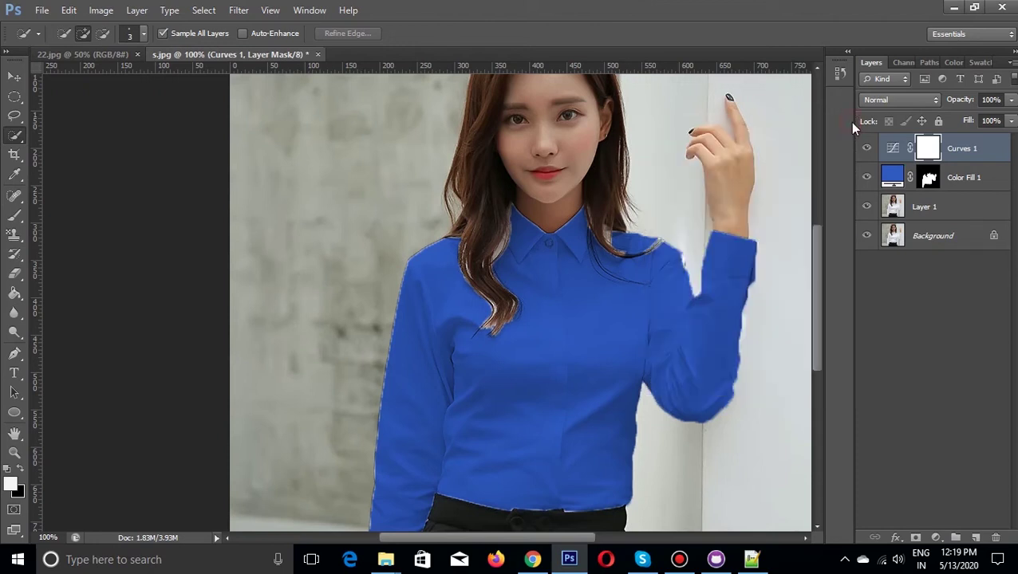
pyautogui.keyDown('shift'); pyautogui.click(968, 180); pyautogui.keyUp('shift')
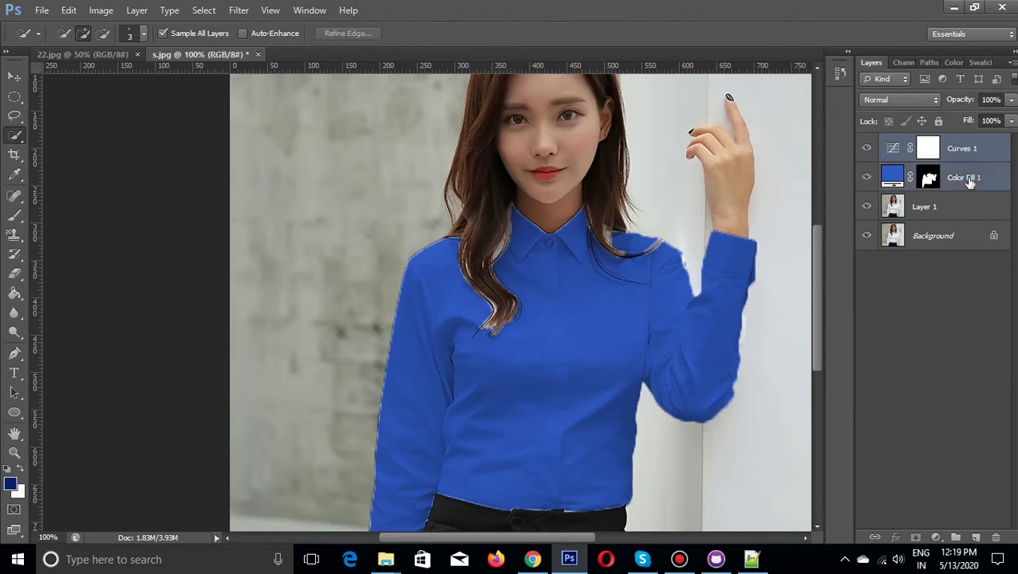
pyautogui.hotkey('ctrl', 'g')
# - Move the shirt mask from Color Fill 1 onto Group 1 and reselect Curves 1
pyautogui.click(885, 144)
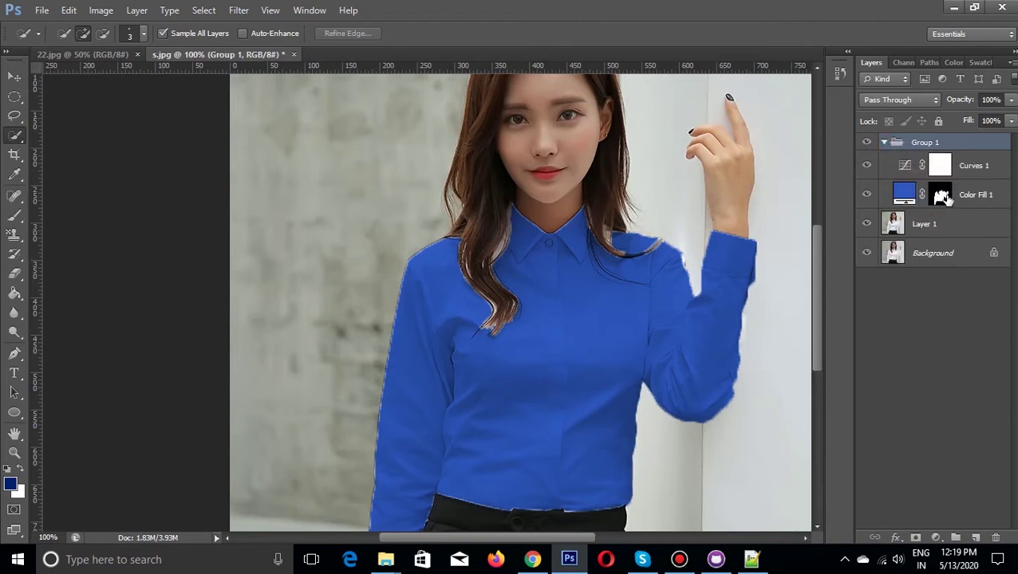
pyautogui.moveTo(942, 197); pyautogui.dragTo(929, 146)
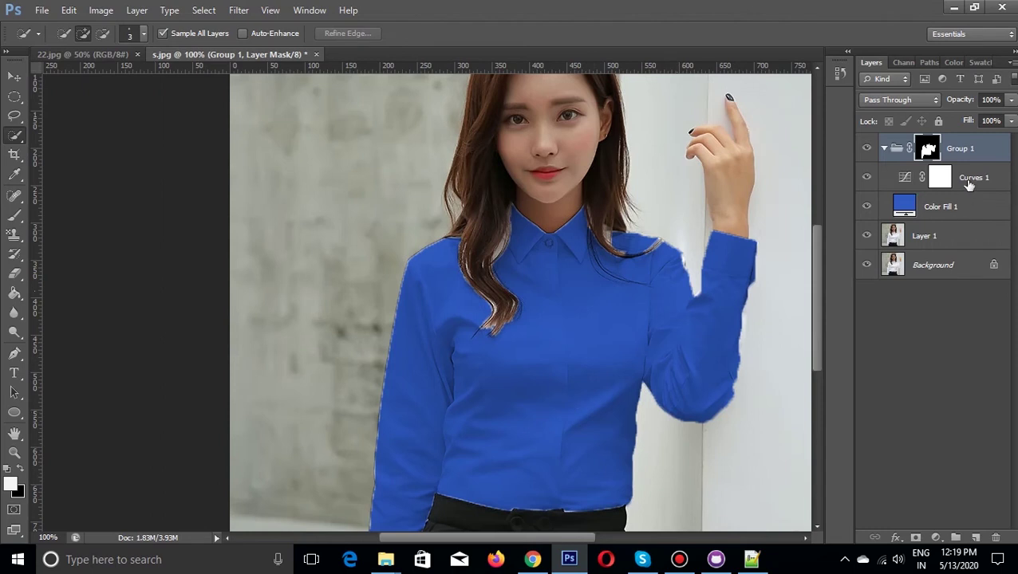
pyautogui.click(968, 185)
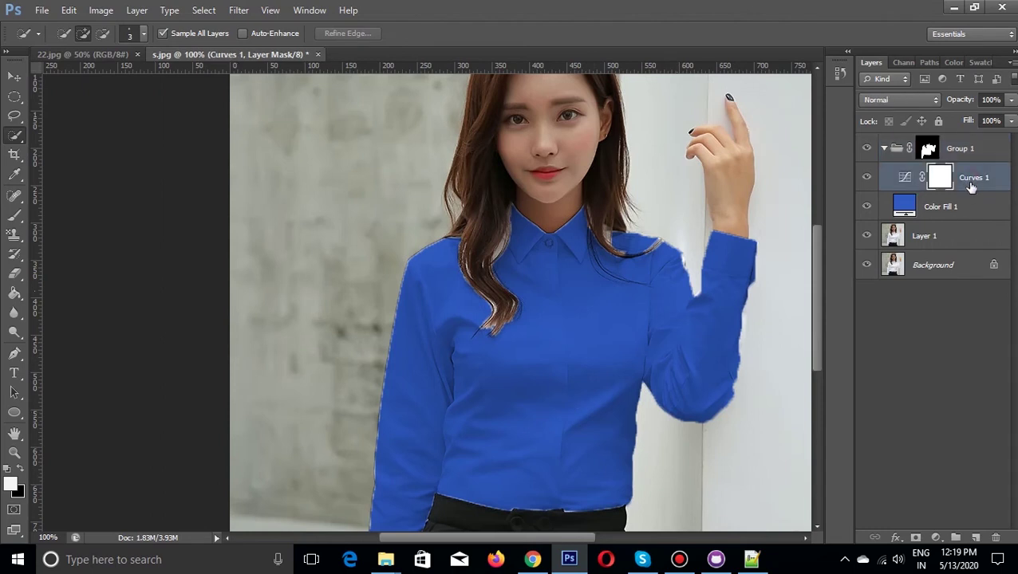
pyautogui.doubleClick(903, 182)
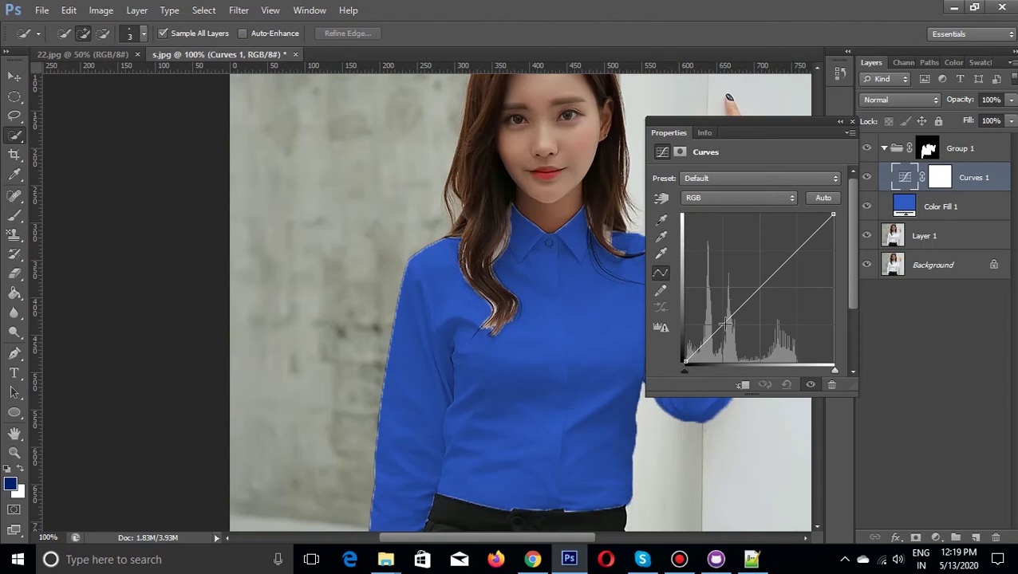
# - Shape Curves 1 into an S-curve by lowering the midpoint and raising an upper point
pyautogui.moveTo(723, 321); pyautogui.dragTo(735, 330)
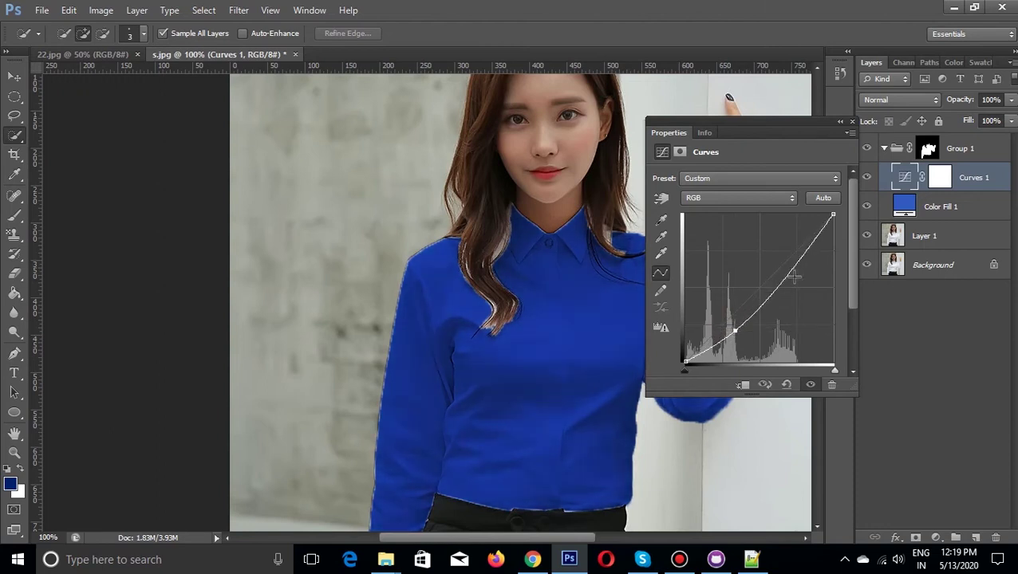
pyautogui.moveTo(804, 253); pyautogui.dragTo(795, 240)
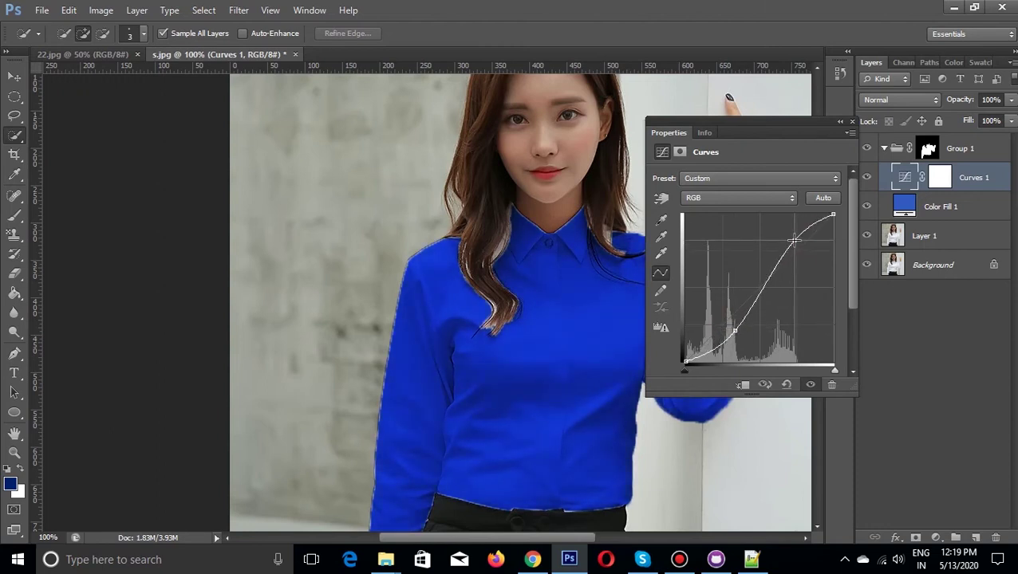
pyautogui.moveTo(795, 240); pyautogui.dragTo(793, 236)
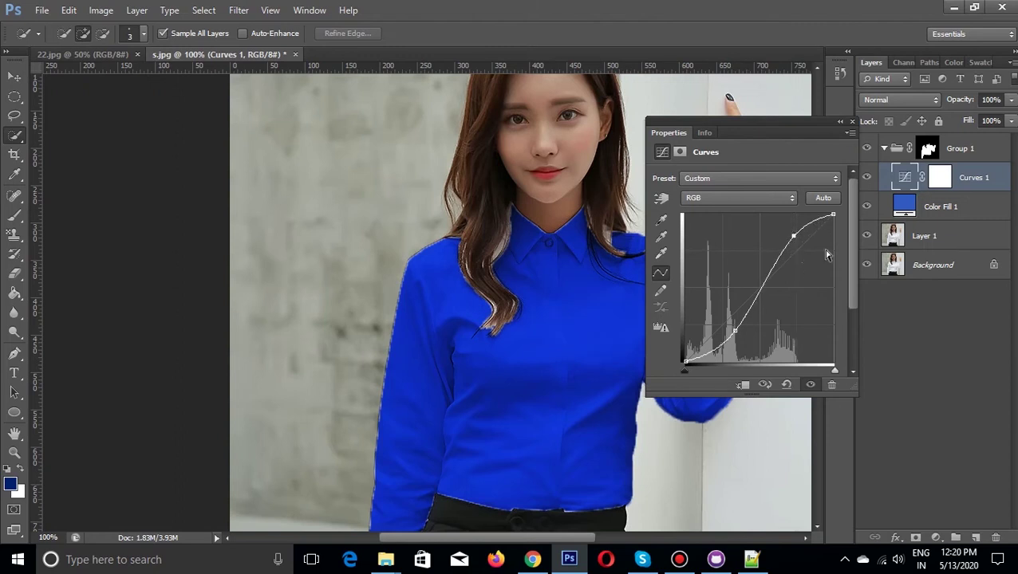
pyautogui.click(851, 123)
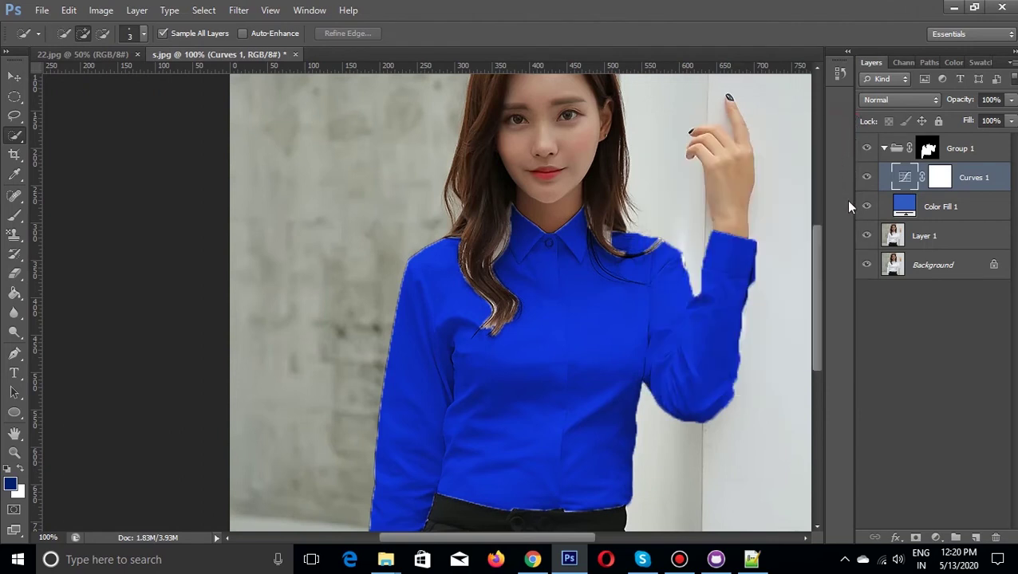
# - Open the Blending Options layer style dialog for Curves 1
pyautogui.scroll(-3, 557, 420)
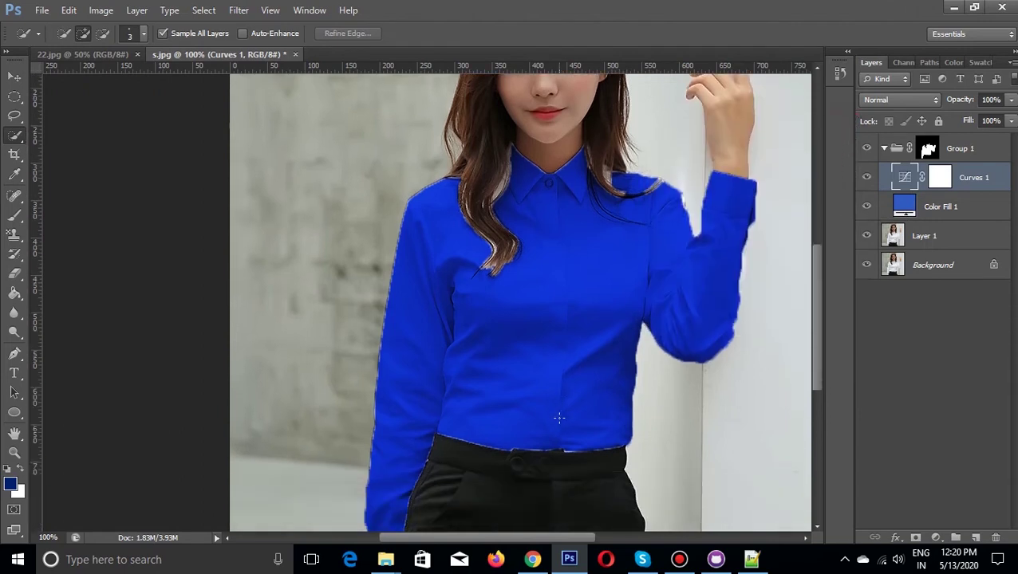
pyautogui.scroll(-2, 556, 420)
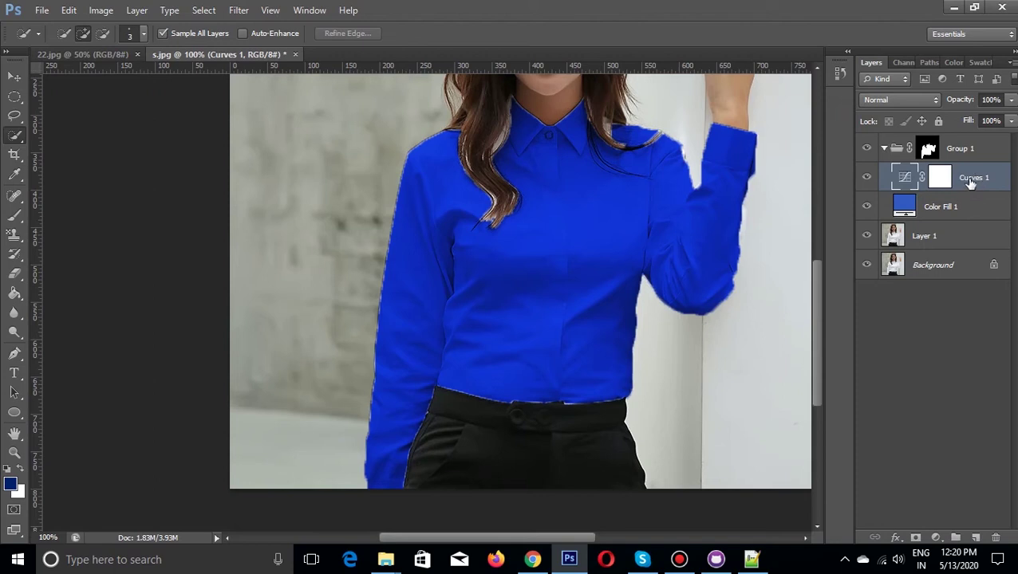
pyautogui.rightClick(968, 178)
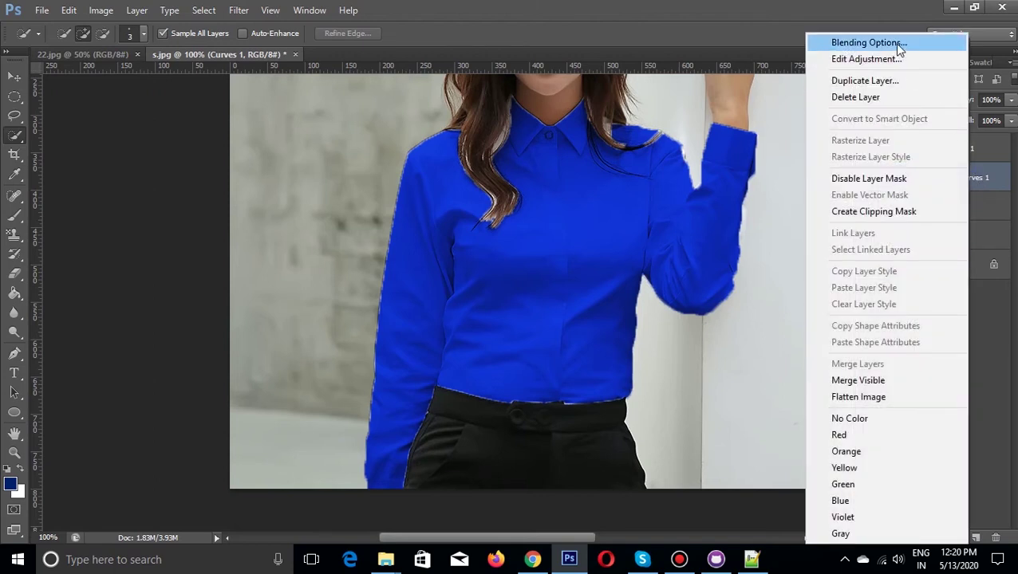
pyautogui.click(897, 46)
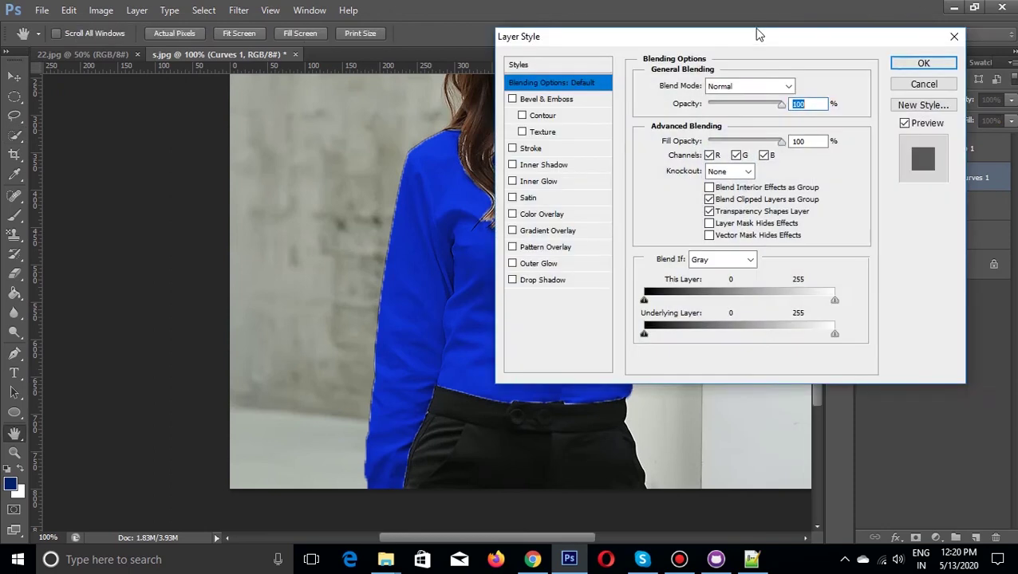
pyautogui.moveTo(760, 35); pyautogui.dragTo(847, 88)
pyautogui.moveTo(843, 86); pyautogui.dragTo(796, 130)
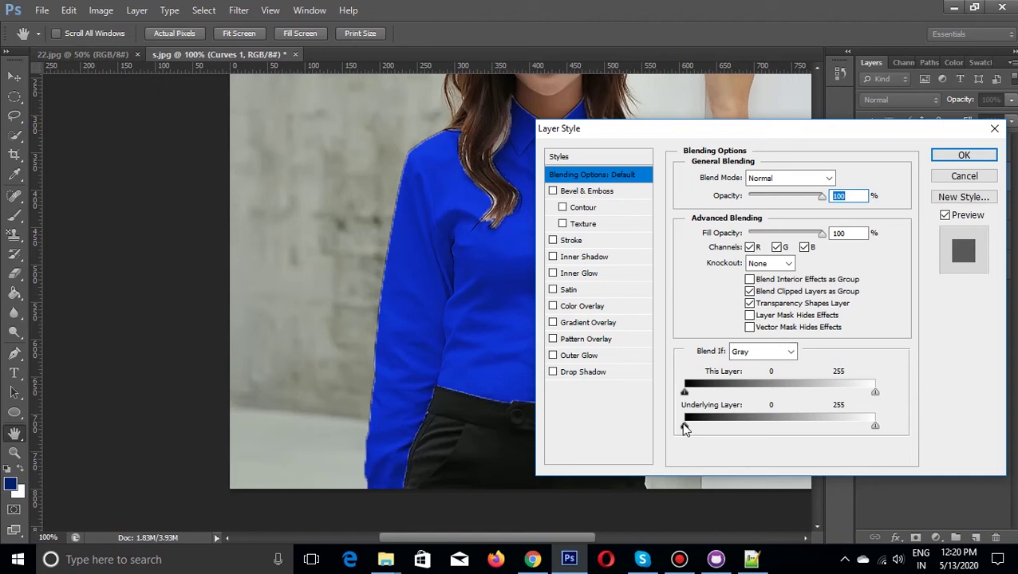
# - Split the Underlying Layer black slider to 32/108 and apply the blend-if
pyautogui.moveTo(684, 426)
pyautogui.mouseDown()
pyautogui.moveTo(729, 423)
pyautogui.moveTo(717, 426)
pyautogui.mouseUp()
pyautogui.click(710, 426)
pyautogui.moveTo(711, 428); pyautogui.dragTo(711, 430)
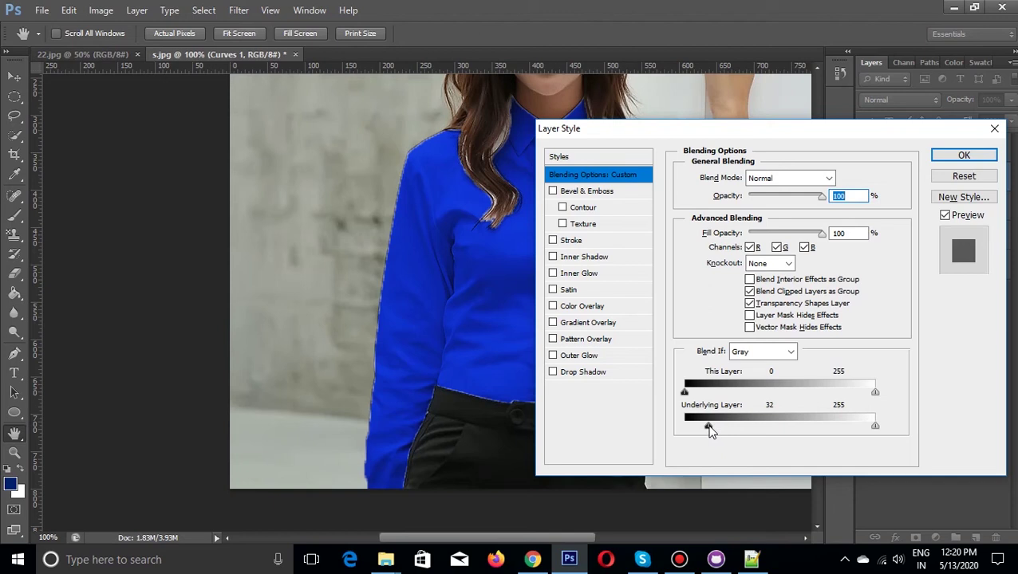
pyautogui.keyDown('alt'); pyautogui.moveTo(711, 430); pyautogui.dragTo(766, 430); pyautogui.keyUp('alt')
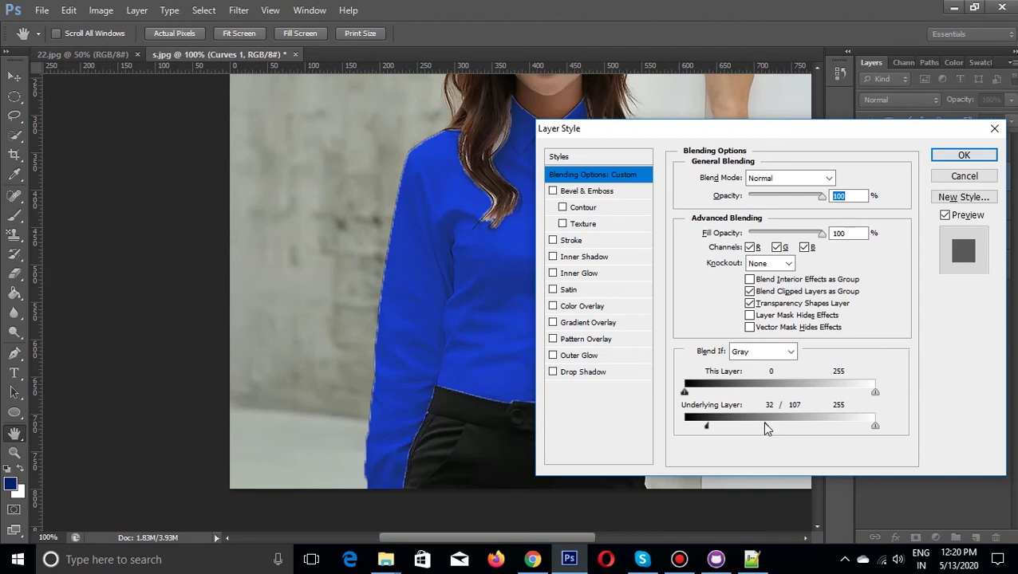
pyautogui.click(958, 156)
# - Zoom to 200% on the shirt and target Group 1's mask
pyautogui.press('w')
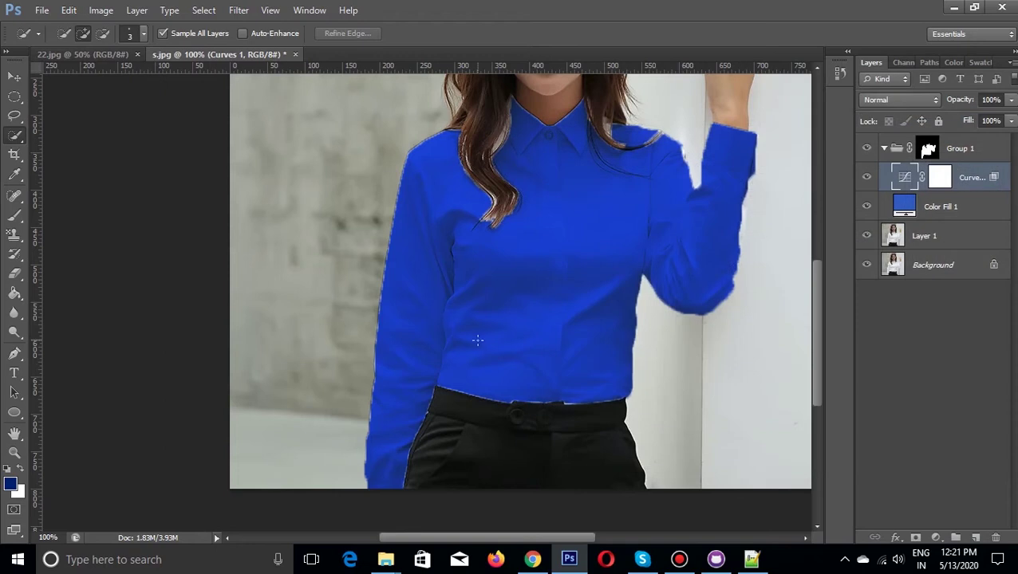
pyautogui.hotkey('ctrl', '-')
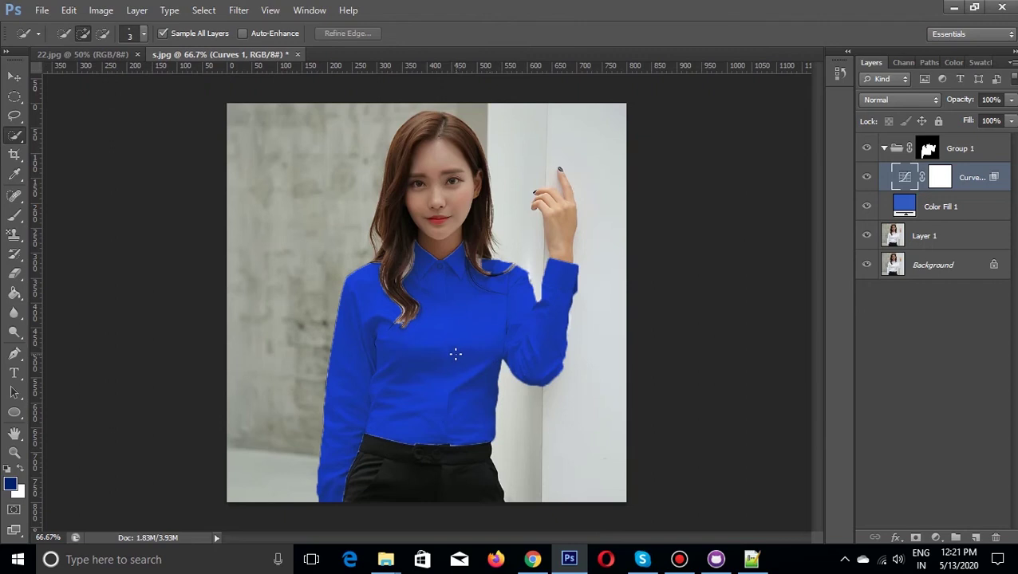
pyautogui.hotkey('ctrl', '+')
pyautogui.hotkey('ctrl', '+')
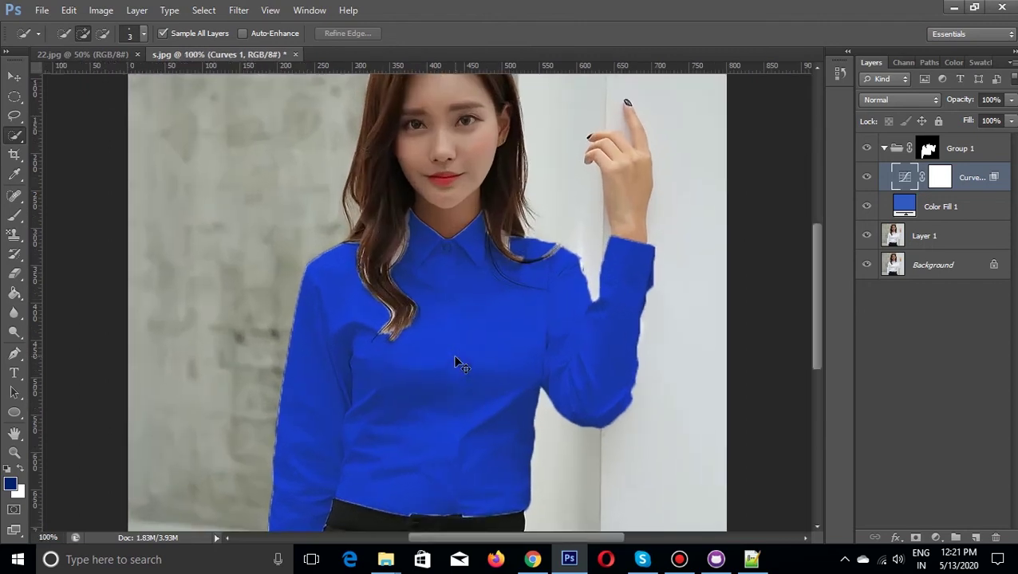
pyautogui.scroll(2, 377, 252)
pyautogui.scroll(2, 371, 245)
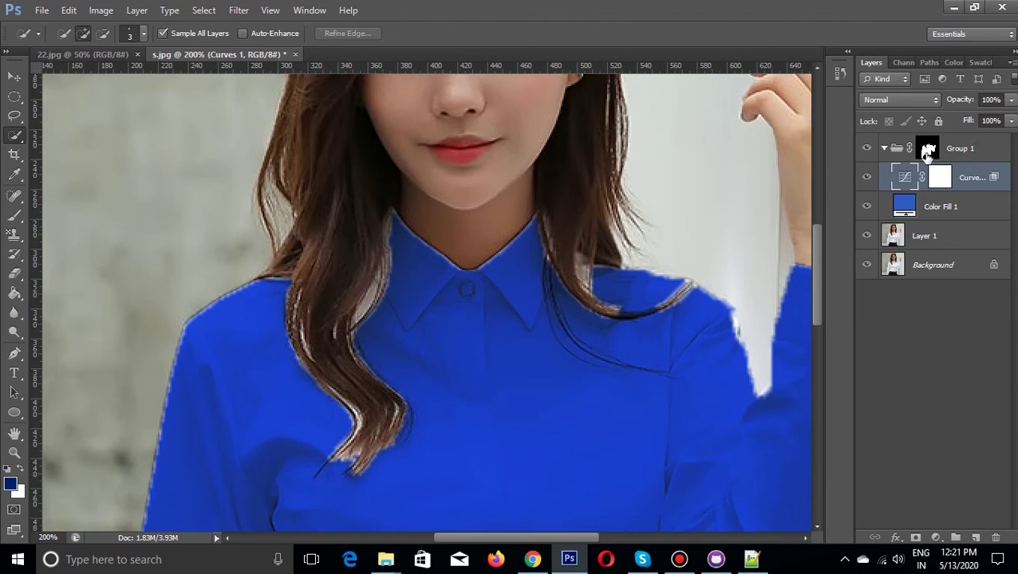
pyautogui.click(927, 150)
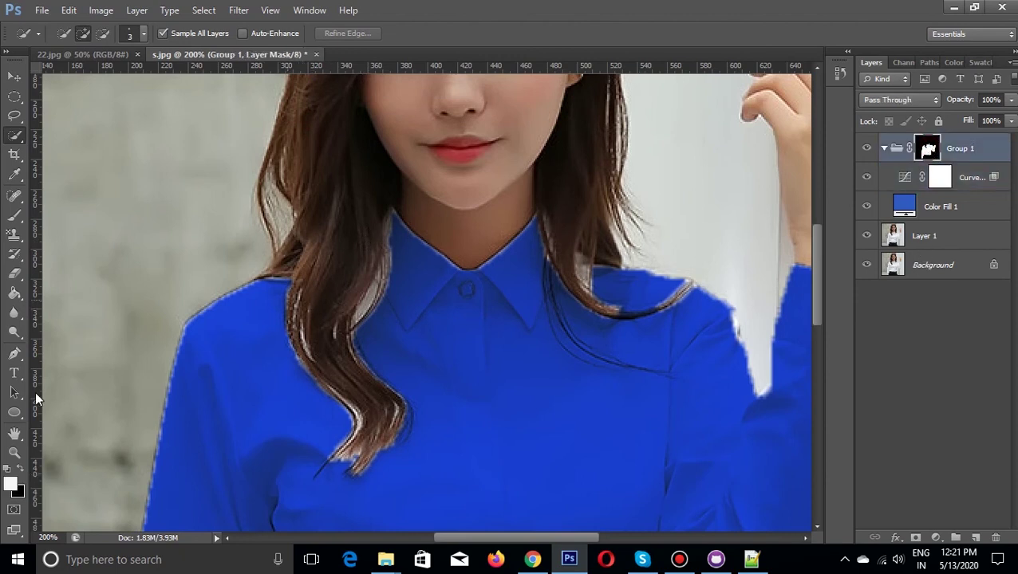
# - Set the foreground colour to white and use a size-15 Brush
pyautogui.click(10, 486)
pyautogui.moveTo(490, 225); pyautogui.dragTo(470, 193)
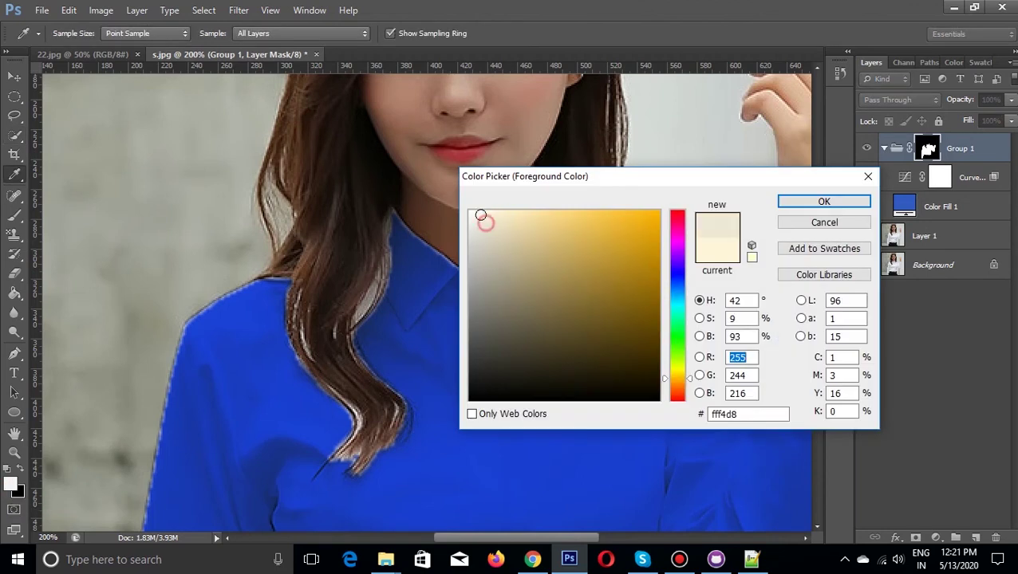
pyautogui.click(822, 203)
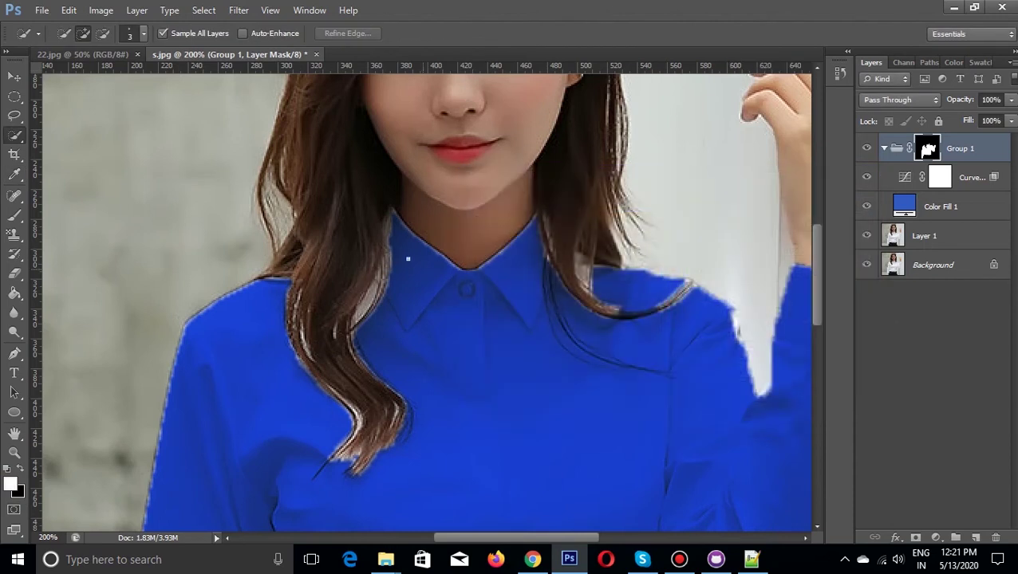
pyautogui.press('b')
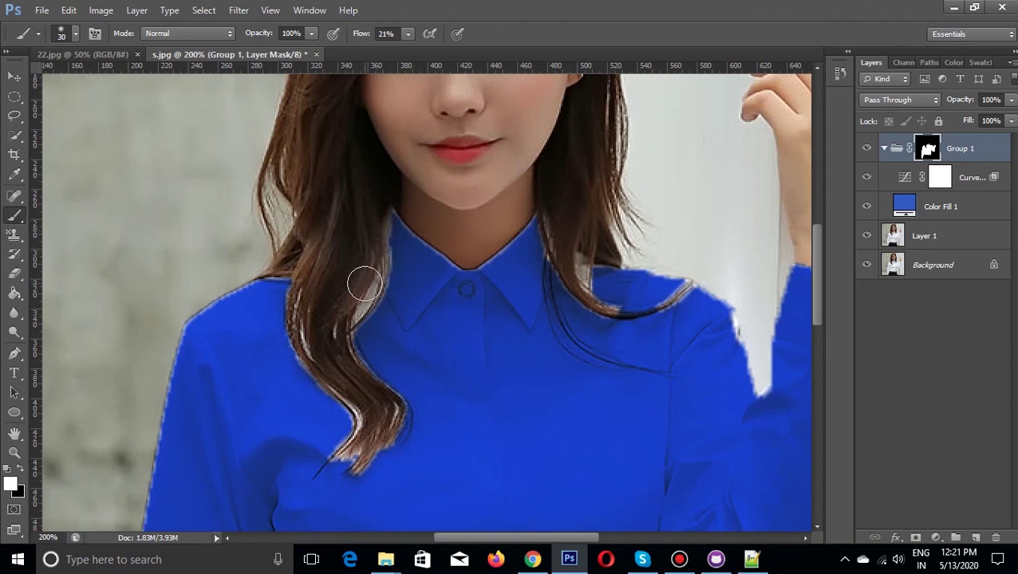
pyautogui.press('[')
pyautogui.press('[')
pyautogui.press('[')
# - Paint the mask along the hair edges by the neck, shoulder and collar
pyautogui.moveTo(383, 224)
pyautogui.mouseDown()
pyautogui.moveTo(359, 309)
pyautogui.moveTo(381, 230)
pyautogui.moveTo(386, 261)
pyautogui.moveTo(341, 355)
pyautogui.moveTo(308, 257)
pyautogui.moveTo(297, 297)
pyautogui.moveTo(315, 363)
pyautogui.moveTo(323, 306)
pyautogui.moveTo(338, 354)
pyautogui.moveTo(323, 316)
pyautogui.moveTo(311, 345)
pyautogui.moveTo(359, 422)
pyautogui.moveTo(343, 389)
pyautogui.moveTo(329, 391)
pyautogui.moveTo(345, 423)
pyautogui.moveTo(366, 424)
pyautogui.moveTo(301, 353)
pyautogui.moveTo(351, 407)
pyautogui.moveTo(351, 444)
pyautogui.moveTo(327, 465)
pyautogui.mouseUp()
pyautogui.moveTo(327, 465)
pyautogui.mouseDown()
pyautogui.moveTo(389, 390)
pyautogui.moveTo(383, 443)
pyautogui.moveTo(399, 411)
pyautogui.moveTo(359, 462)
pyautogui.moveTo(368, 445)
pyautogui.moveTo(345, 457)
pyautogui.moveTo(361, 417)
pyautogui.mouseUp()
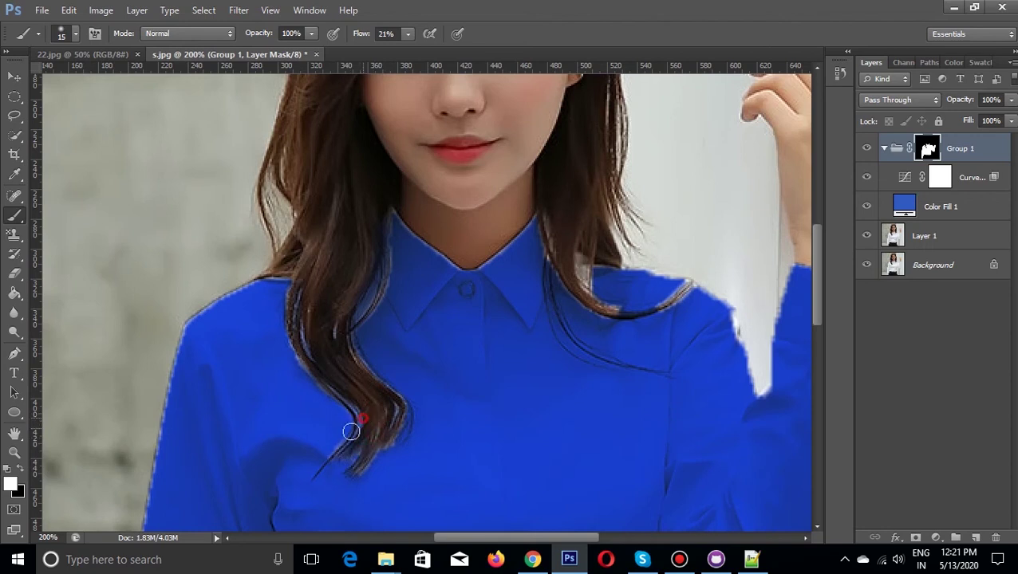
pyautogui.moveTo(341, 320)
pyautogui.mouseDown()
pyautogui.moveTo(345, 350)
pyautogui.moveTo(299, 305)
pyautogui.moveTo(311, 356)
pyautogui.moveTo(356, 442)
pyautogui.moveTo(301, 322)
pyautogui.mouseUp()
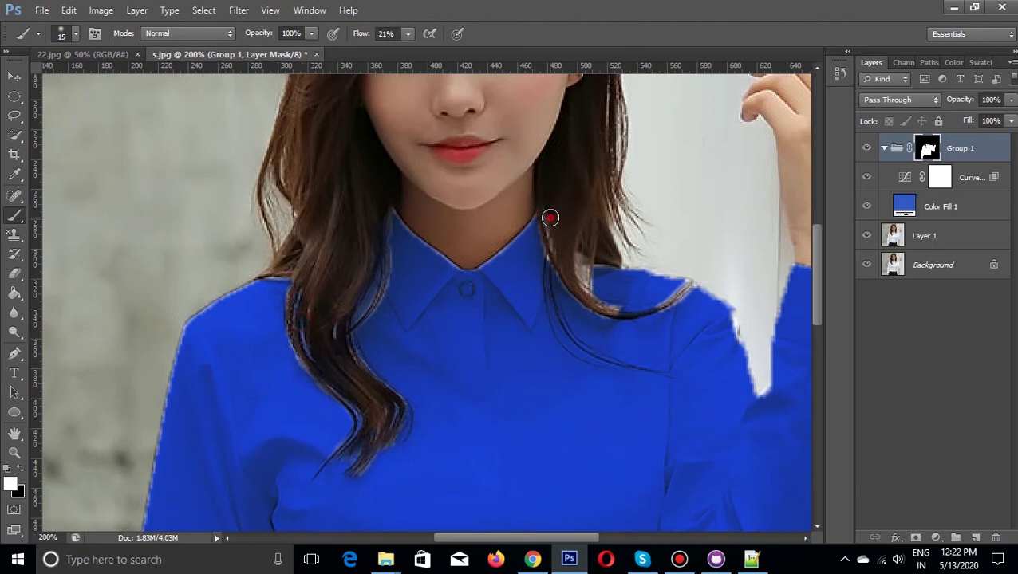
pyautogui.moveTo(546, 234)
pyautogui.mouseDown()
pyautogui.moveTo(563, 261)
pyautogui.moveTo(580, 240)
pyautogui.moveTo(586, 291)
pyautogui.moveTo(619, 316)
pyautogui.moveTo(574, 257)
pyautogui.moveTo(579, 277)
pyautogui.moveTo(549, 252)
pyautogui.moveTo(614, 314)
pyautogui.moveTo(691, 284)
pyautogui.moveTo(677, 300)
pyautogui.moveTo(686, 290)
pyautogui.moveTo(648, 303)
pyautogui.moveTo(625, 271)
pyautogui.moveTo(634, 295)
pyautogui.mouseUp()
pyautogui.hotkey('ctrl', '-')
pyautogui.hotkey('ctrl', '-')
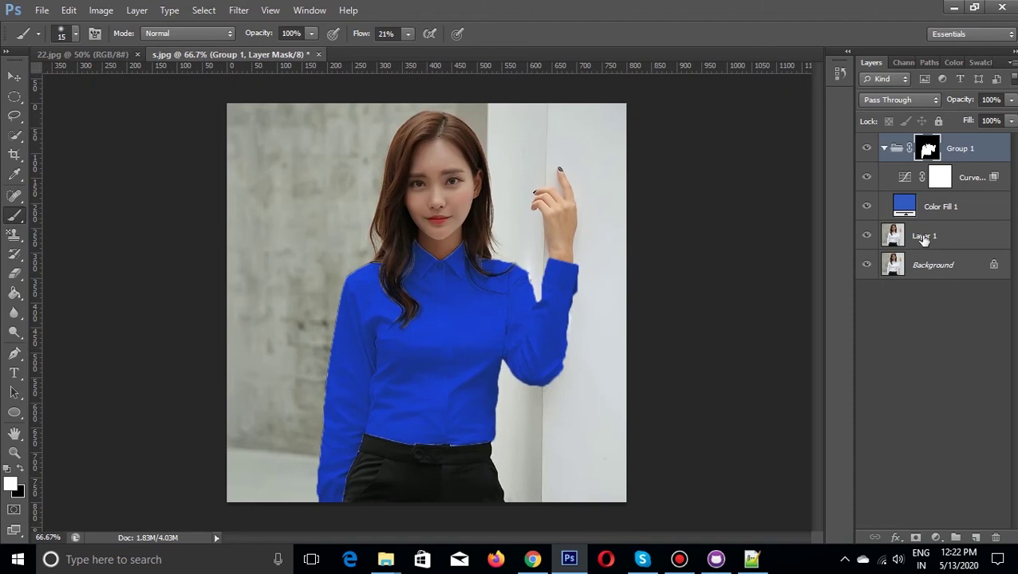
pyautogui.doubleClick(903, 206)
# - Change Color Fill 1 to the lighter blue #3a6be4 and zoom back to 200%
pyautogui.moveTo(672, 182); pyautogui.dragTo(760, 110)
pyautogui.click(697, 167)
pyautogui.moveTo(698, 182); pyautogui.dragTo(724, 171)
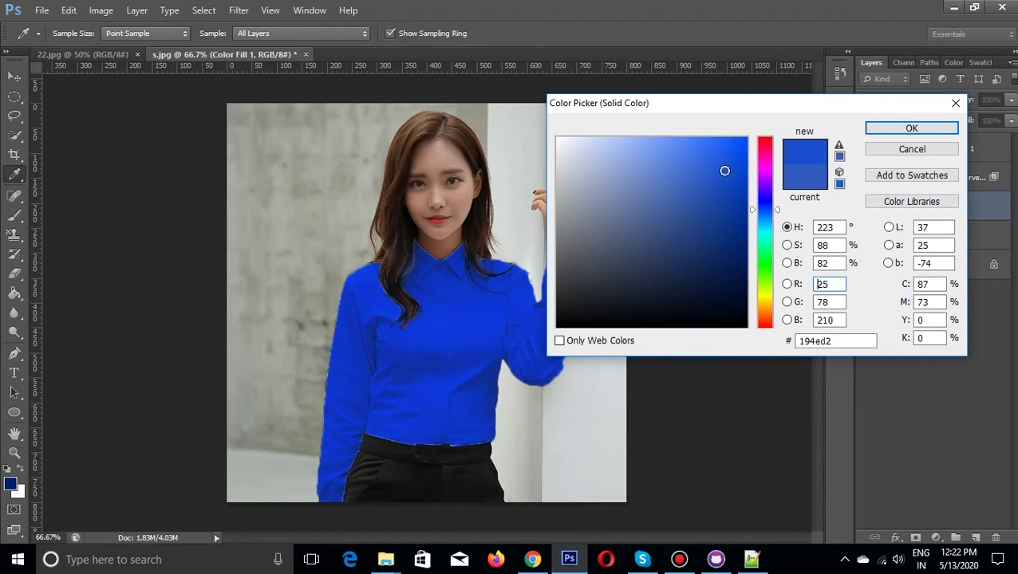
pyautogui.click(688, 160)
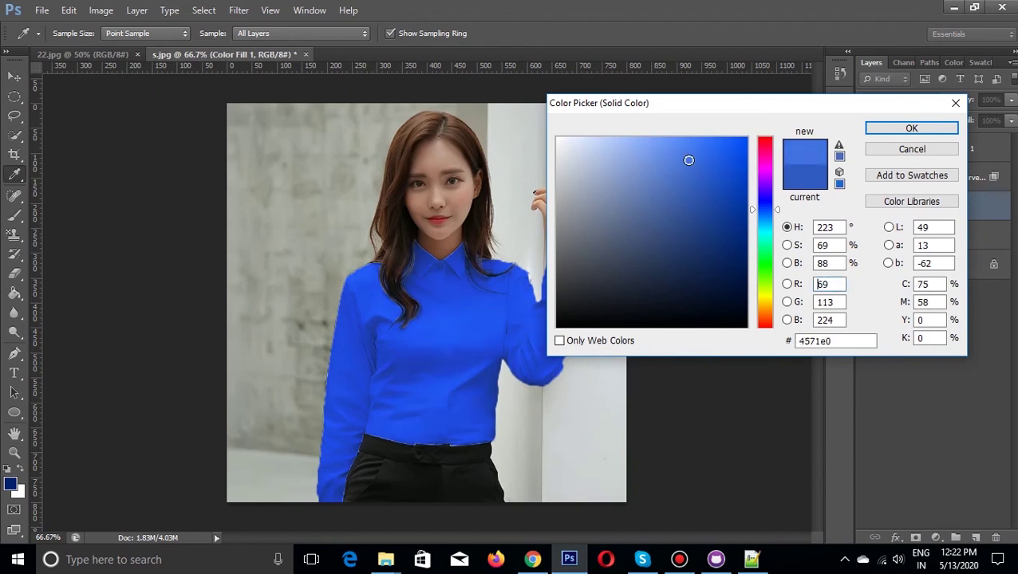
pyautogui.click(696, 166)
pyautogui.click(698, 159)
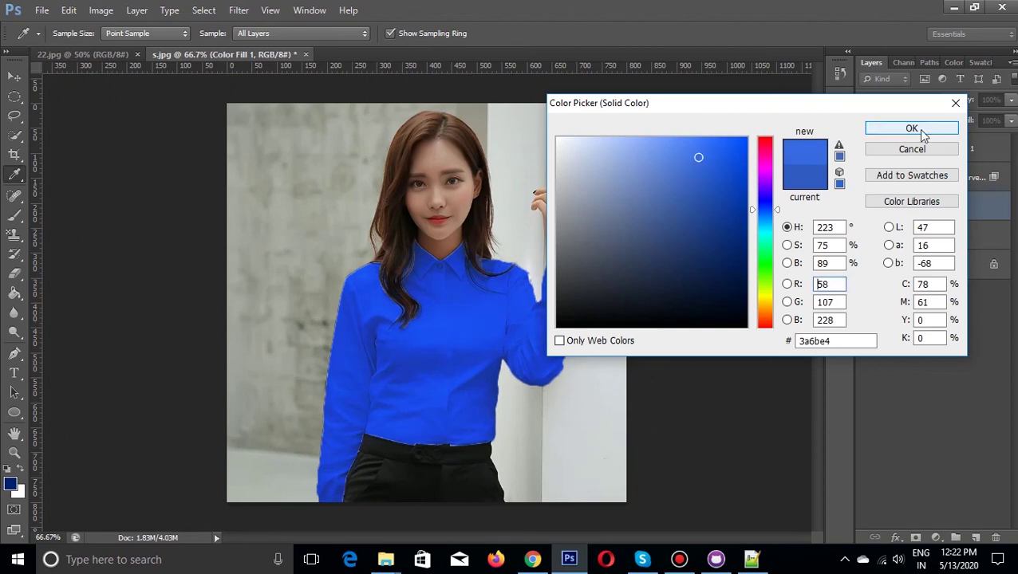
pyautogui.click(911, 129)
pyautogui.hotkey('ctrl', '+')
pyautogui.hotkey('ctrl', '+')
pyautogui.scroll(-2, 604, 310)
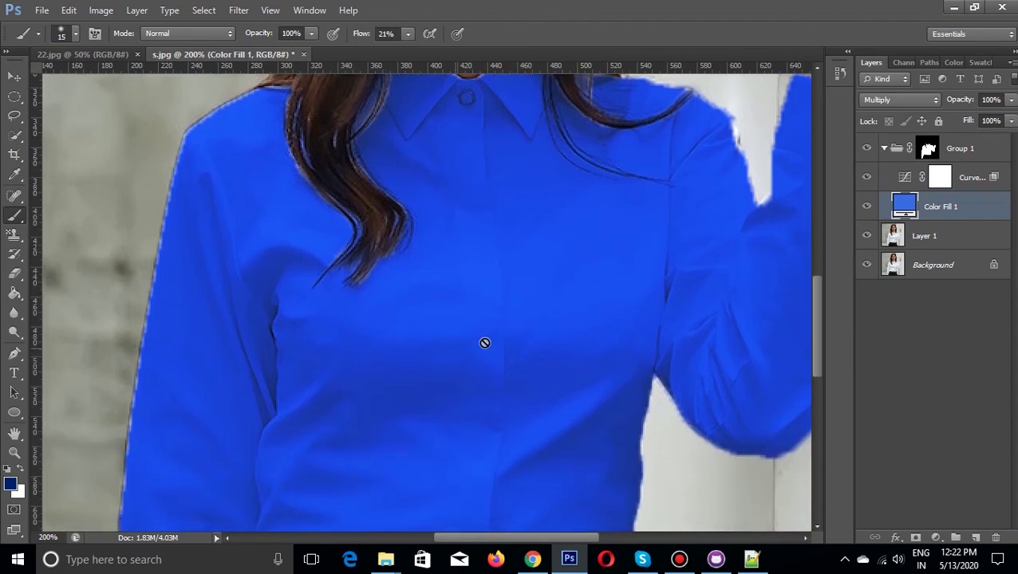
pyautogui.scroll(-2, 457, 349)
# - Add a new Curves adjustment layer above Curves 1 in Group 1
pyautogui.click(981, 182)
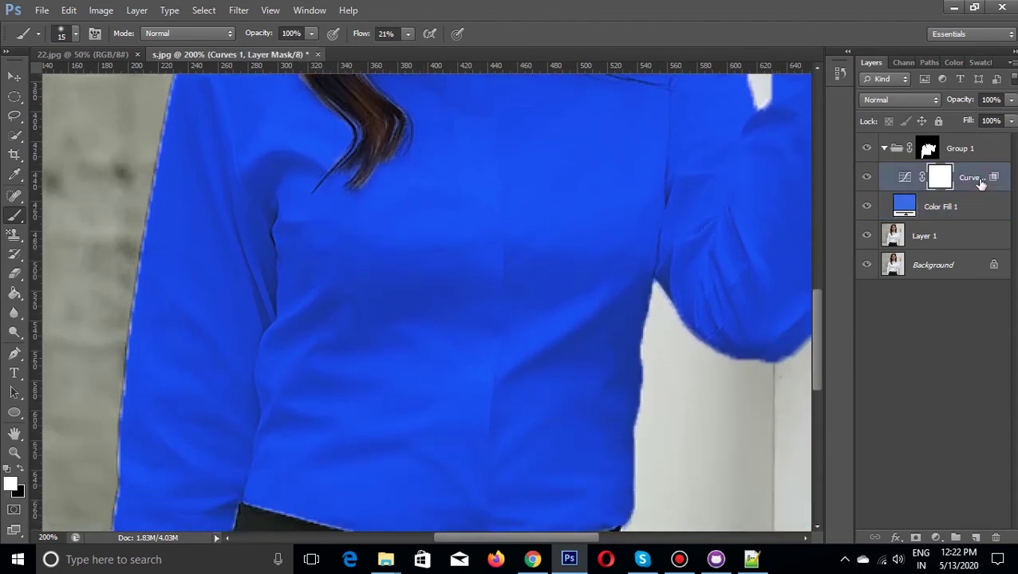
pyautogui.click(937, 537)
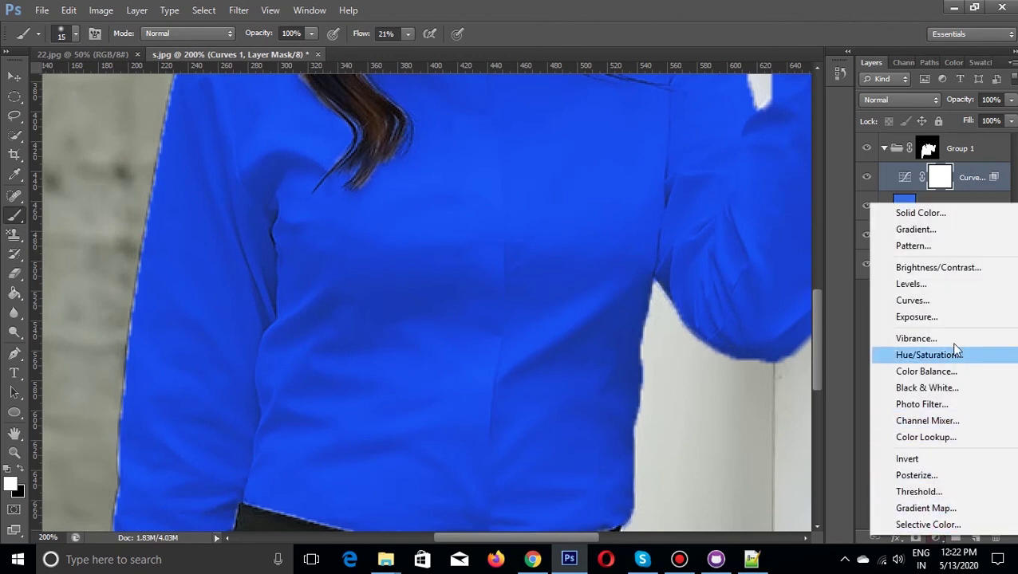
pyautogui.click(918, 301)
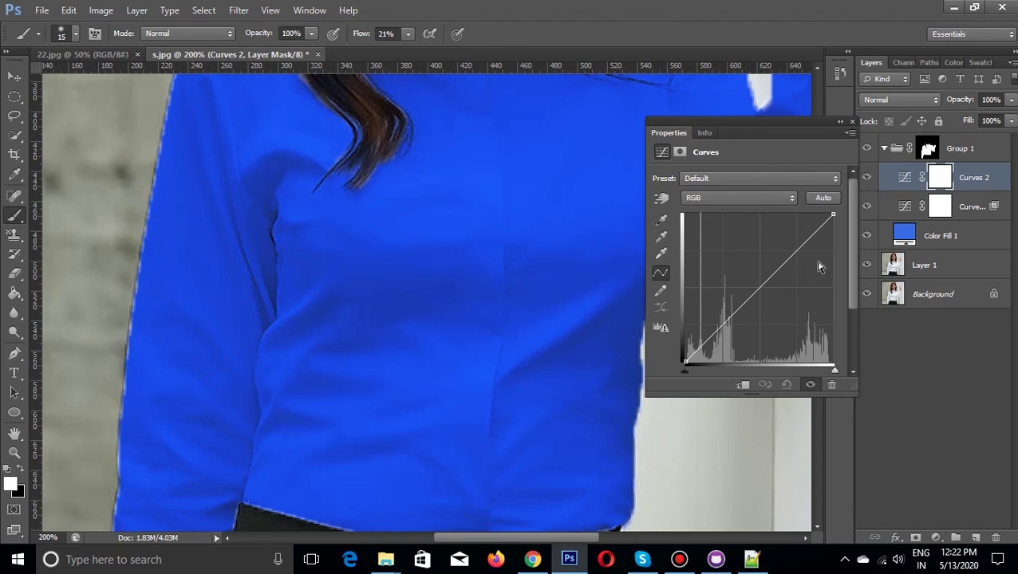
# - Bend Curves 2 into a gentle S-curve that darkens the midtones
pyautogui.click(724, 322)
pyautogui.moveTo(723, 321)
pyautogui.mouseDown()
pyautogui.moveTo(731, 338)
pyautogui.moveTo(724, 327)
pyautogui.mouseUp()
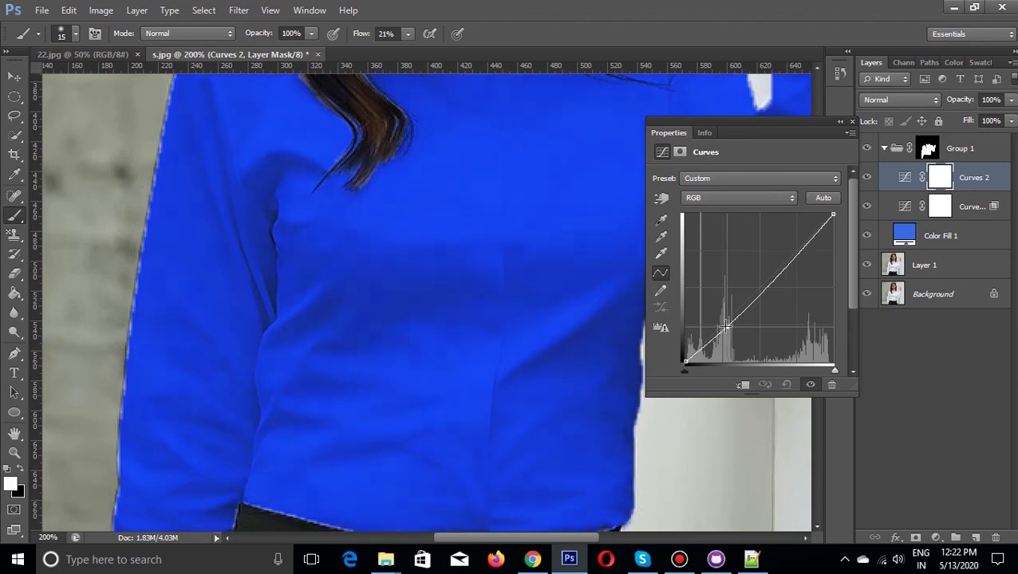
pyautogui.moveTo(724, 326); pyautogui.dragTo(732, 330)
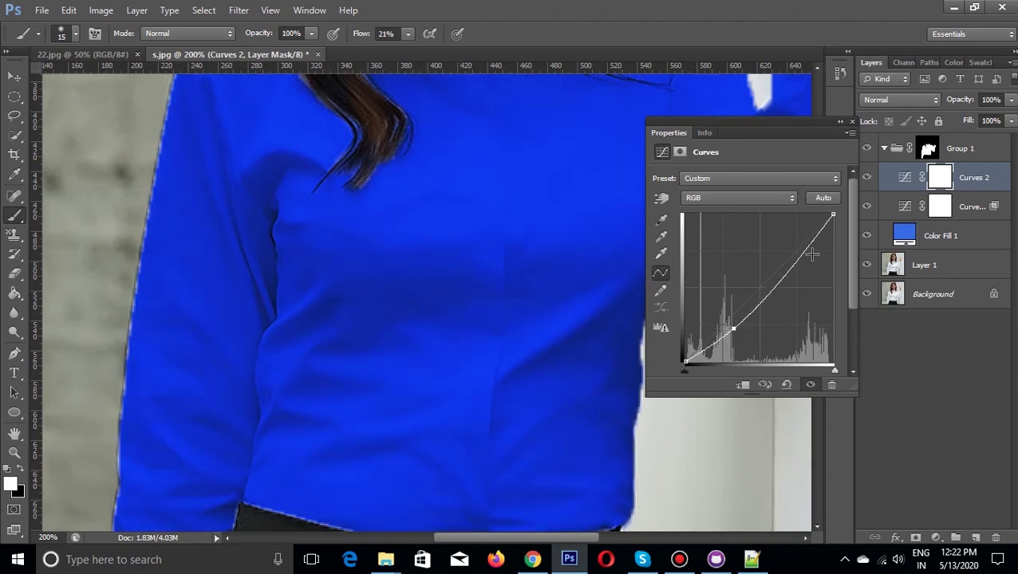
pyautogui.moveTo(807, 250); pyautogui.dragTo(801, 244)
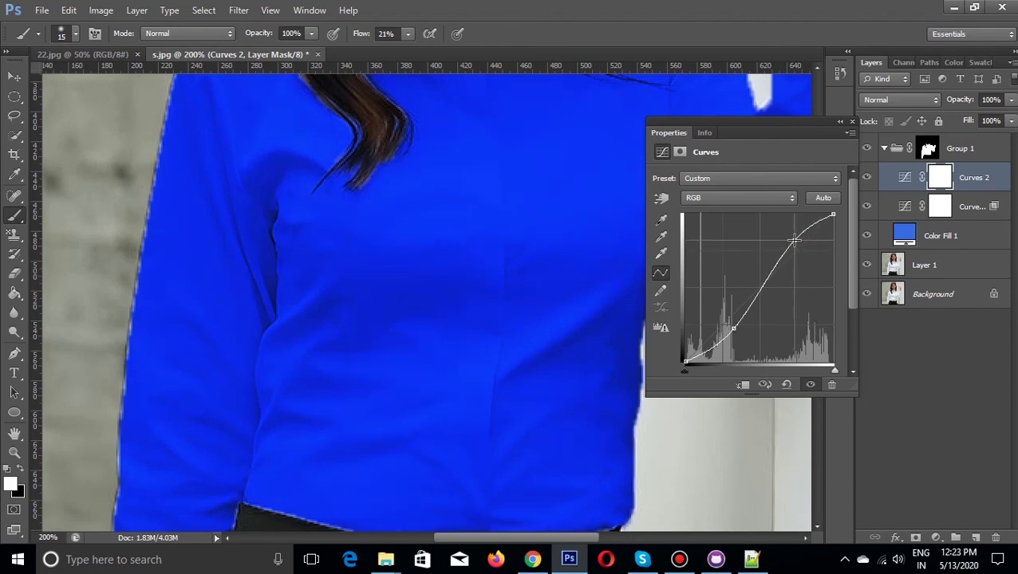
pyautogui.moveTo(802, 243); pyautogui.dragTo(807, 248)
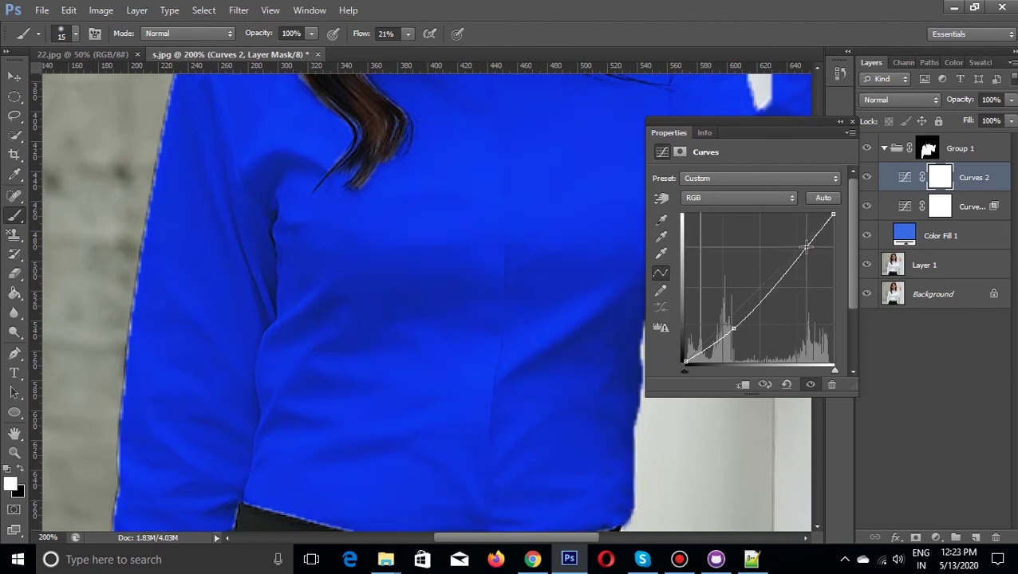
pyautogui.click(851, 124)
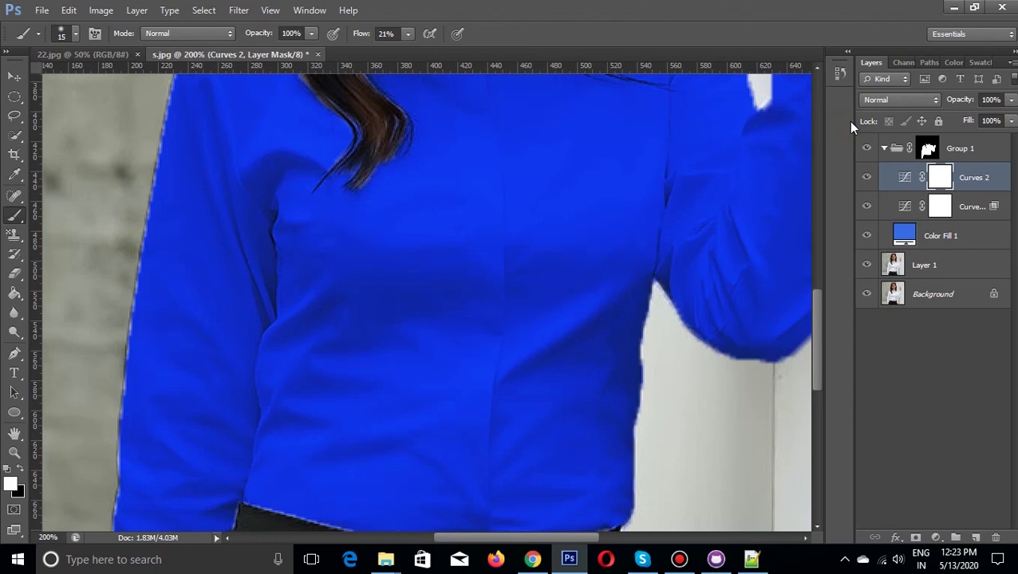
pyautogui.hotkey('ctrl', '-')
pyautogui.hotkey('ctrl', '-')
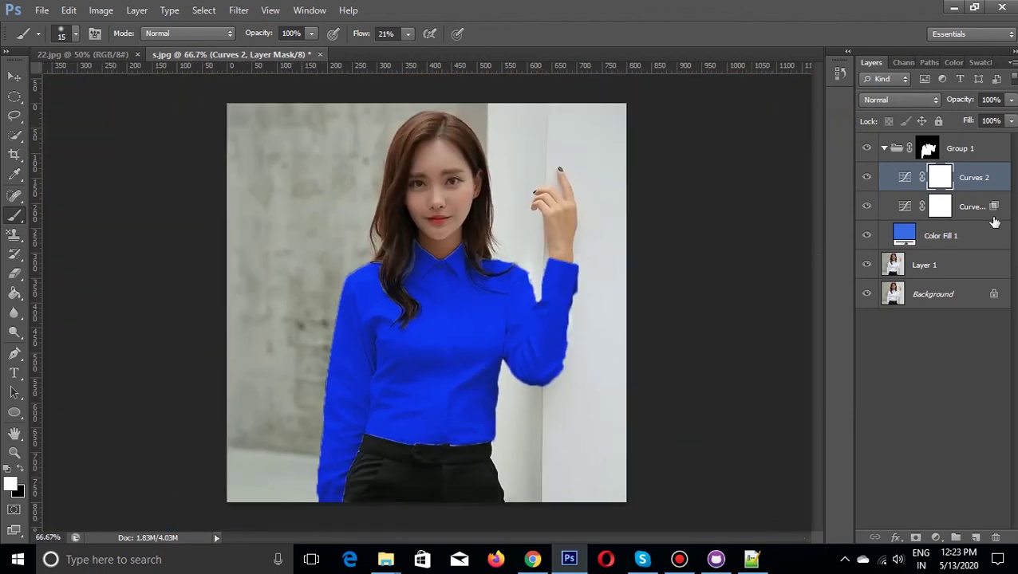
# - Adjust the Color Fill 1 blue to #507be4 in the colour picker
pyautogui.doubleClick(914, 234)
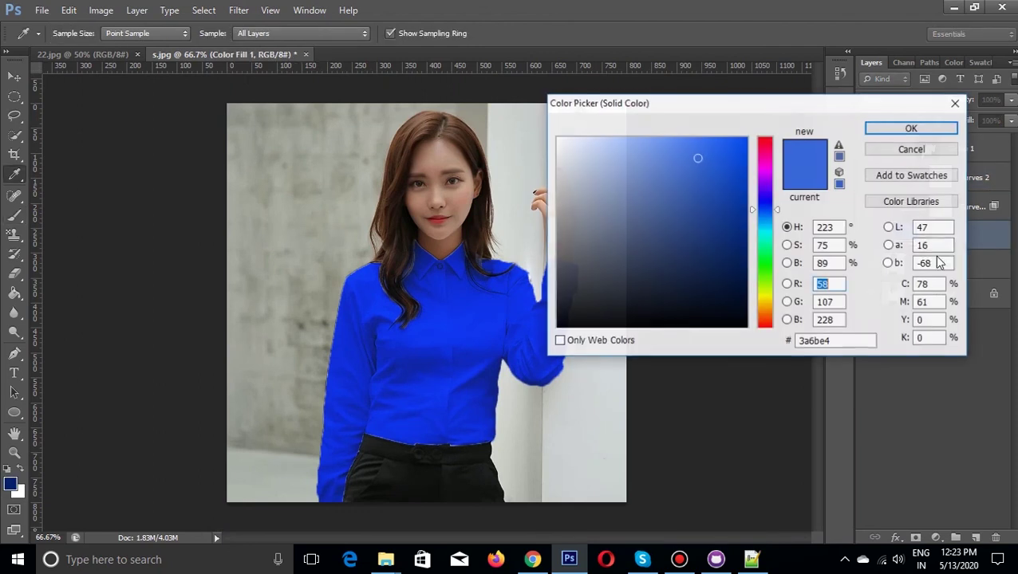
pyautogui.click(679, 149)
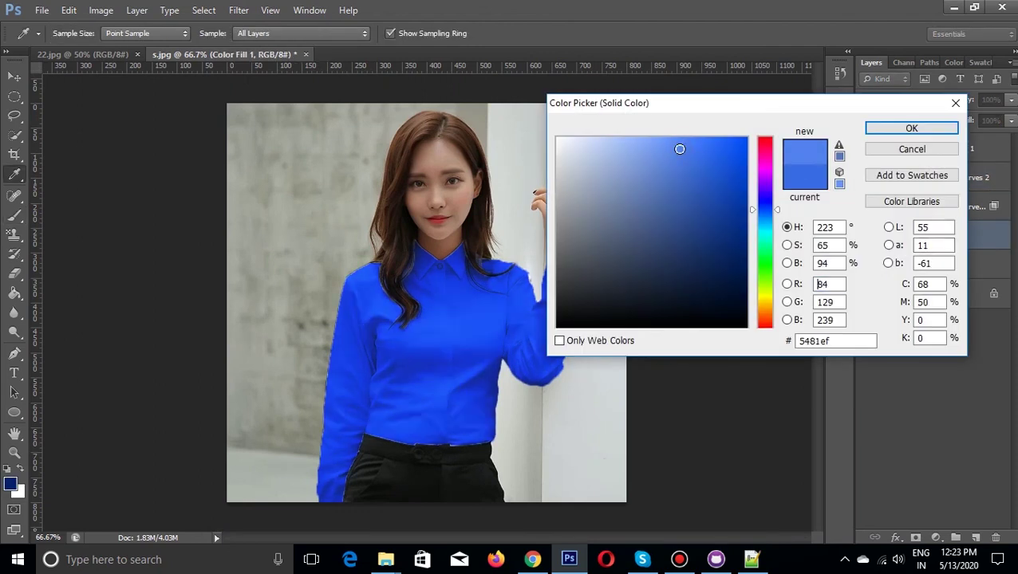
pyautogui.moveTo(680, 153); pyautogui.dragTo(690, 154)
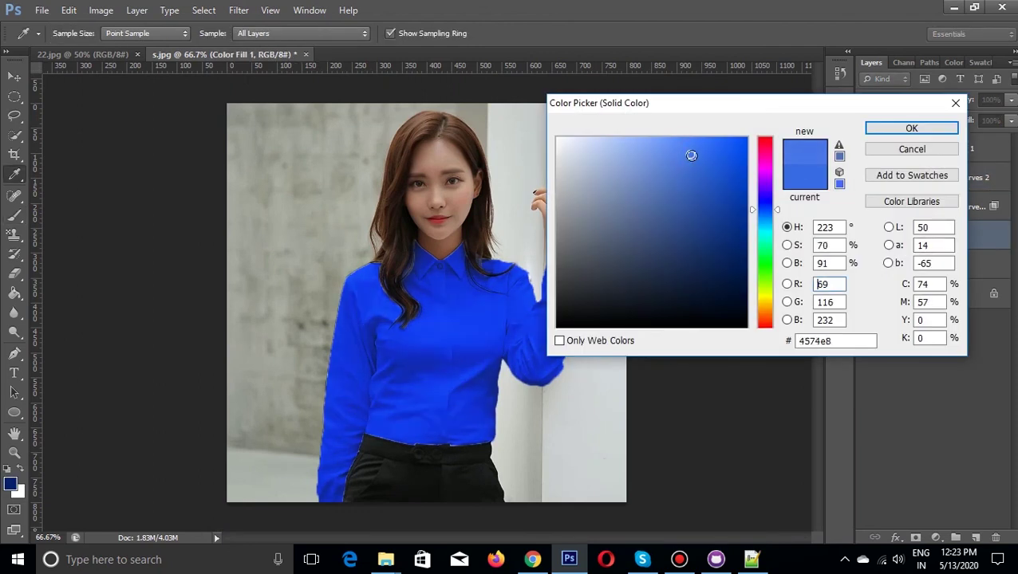
pyautogui.moveTo(692, 160); pyautogui.dragTo(680, 157)
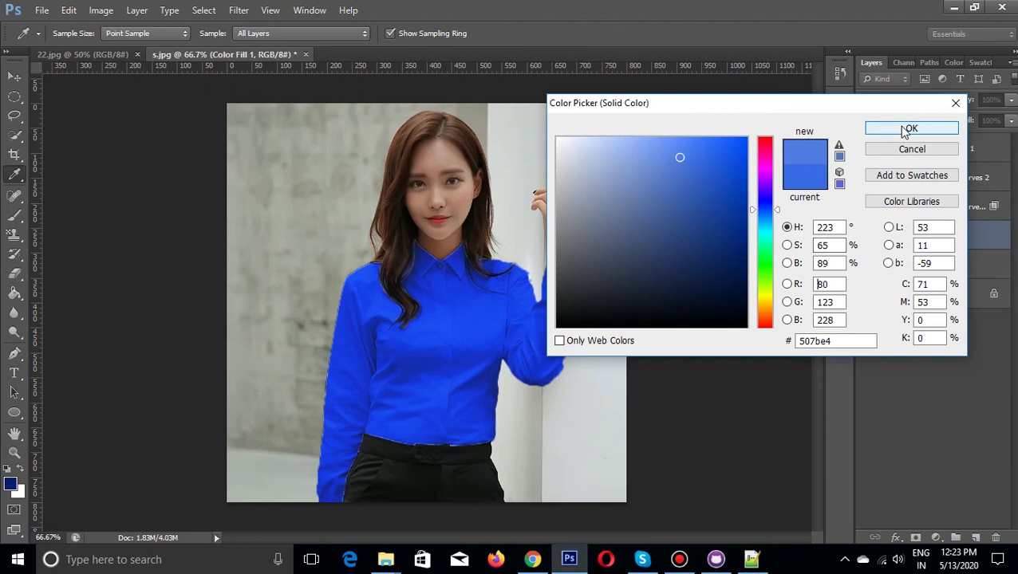
pyautogui.click(906, 129)
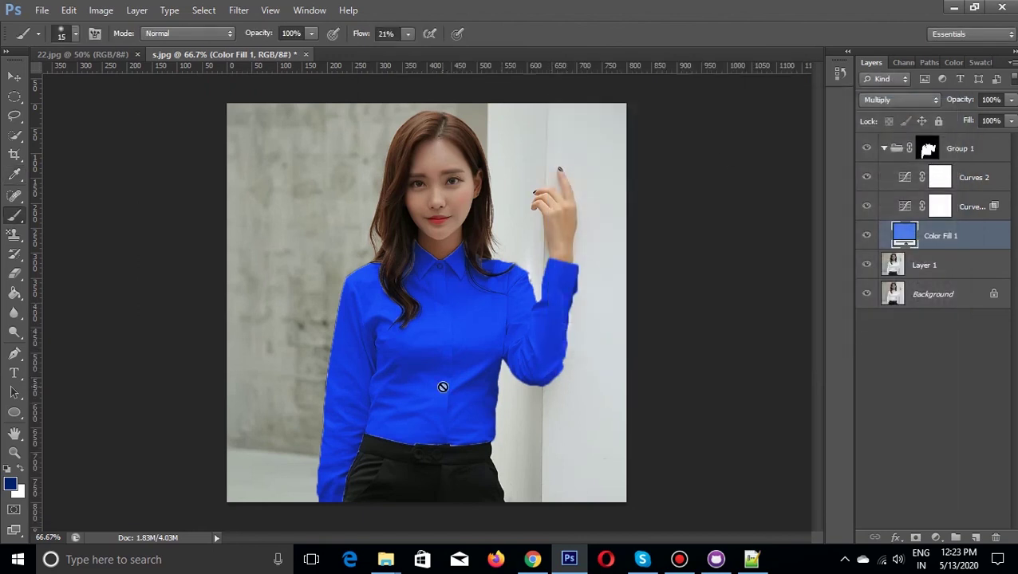
# - Zoom the image to 100% and reopen the Color Fill 1 colour picker
pyautogui.hotkey('ctrl', '+')
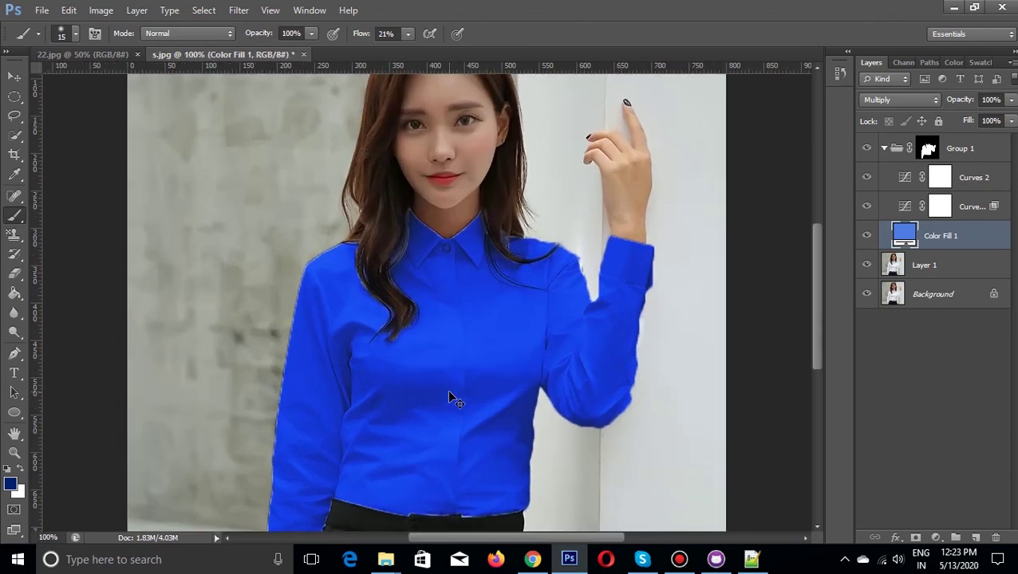
pyautogui.hotkey('ctrl', '+')
pyautogui.hotkey('ctrl', '-')
pyautogui.hotkey('ctrl', '-')
pyautogui.hotkey('ctrl', '+')
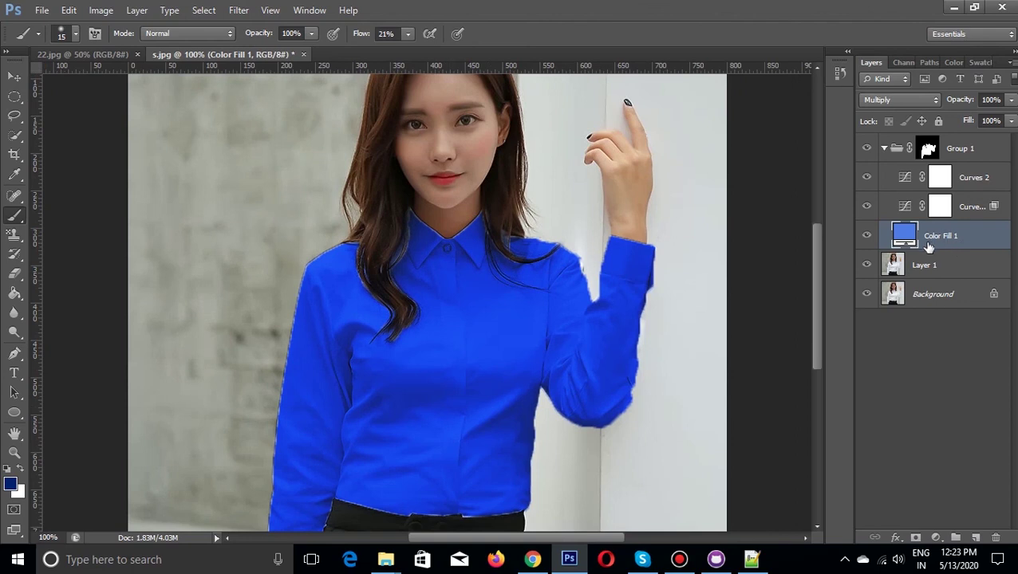
pyautogui.doubleClick(907, 235)
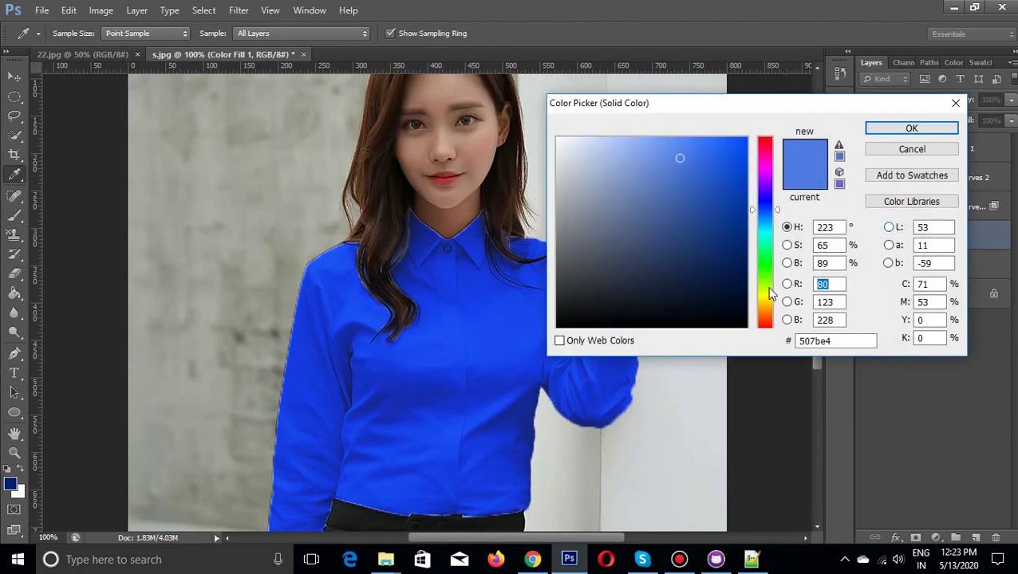
# - Shift the Color Fill 1 hue to yellow and settle on #dfcd33
pyautogui.moveTo(767, 217); pyautogui.dragTo(771, 301)
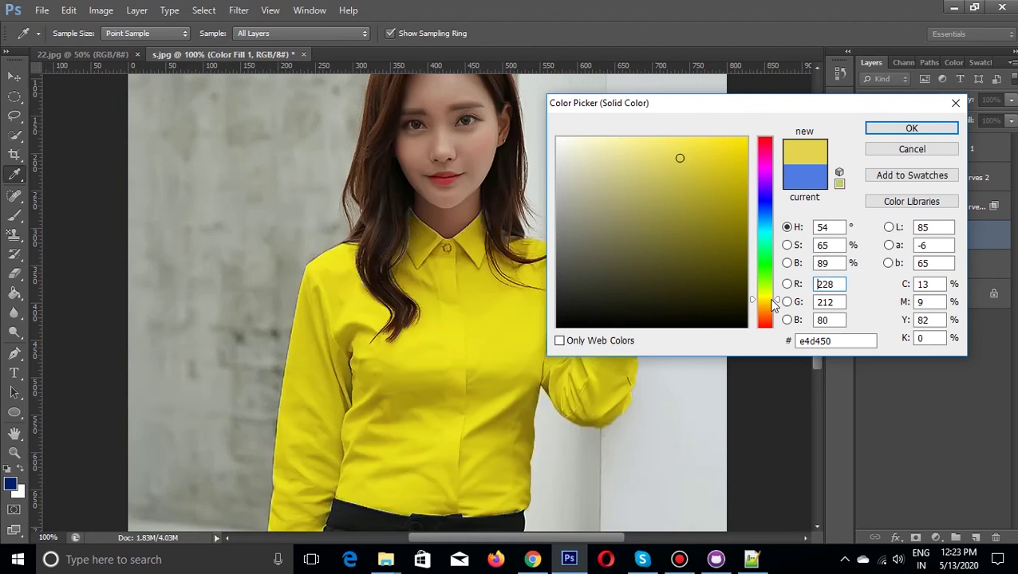
pyautogui.click(687, 152)
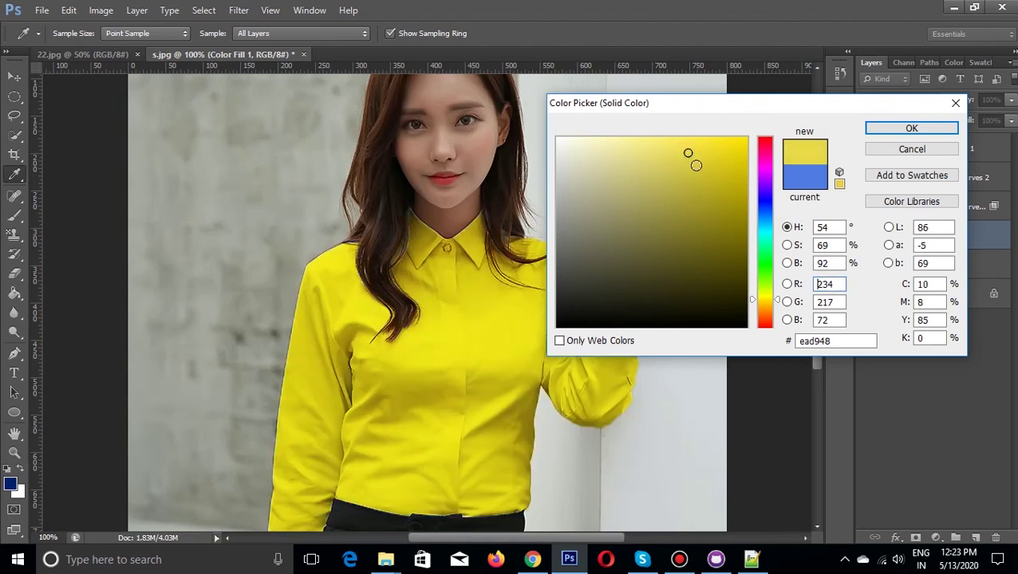
pyautogui.click(697, 161)
pyautogui.moveTo(696, 160); pyautogui.dragTo(704, 161)
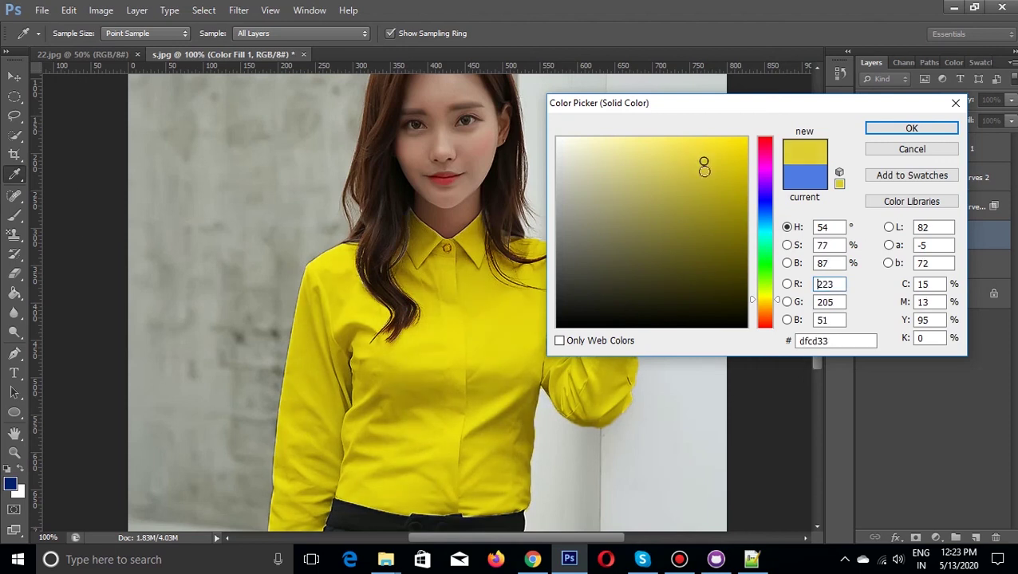
pyautogui.click(896, 131)
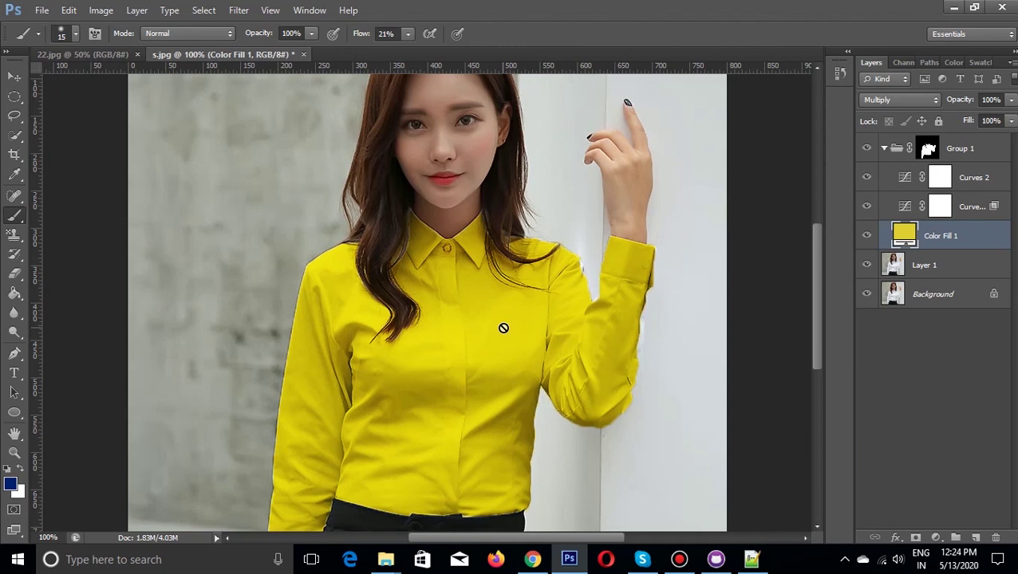
pyautogui.scroll(1, 505, 334)
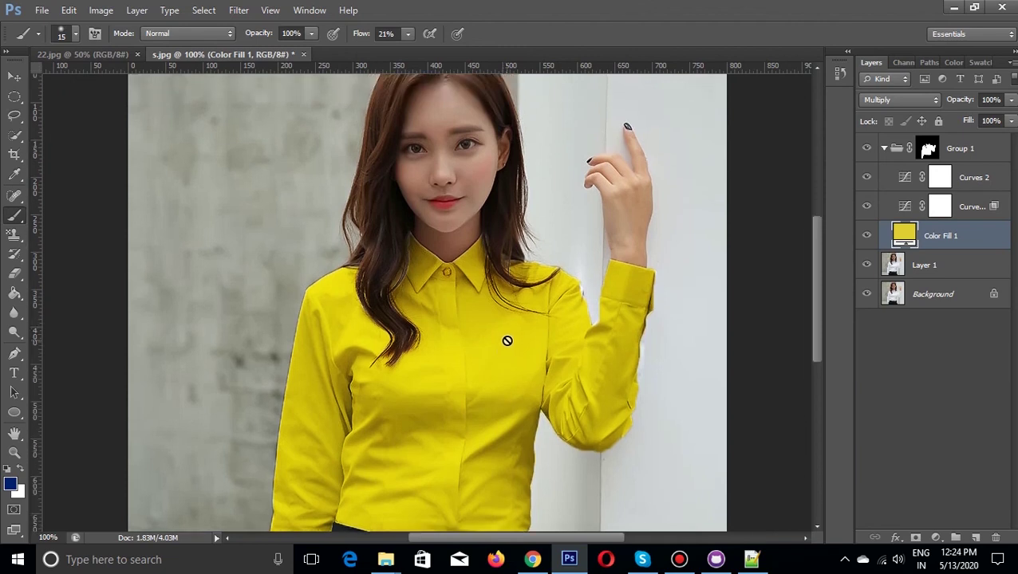